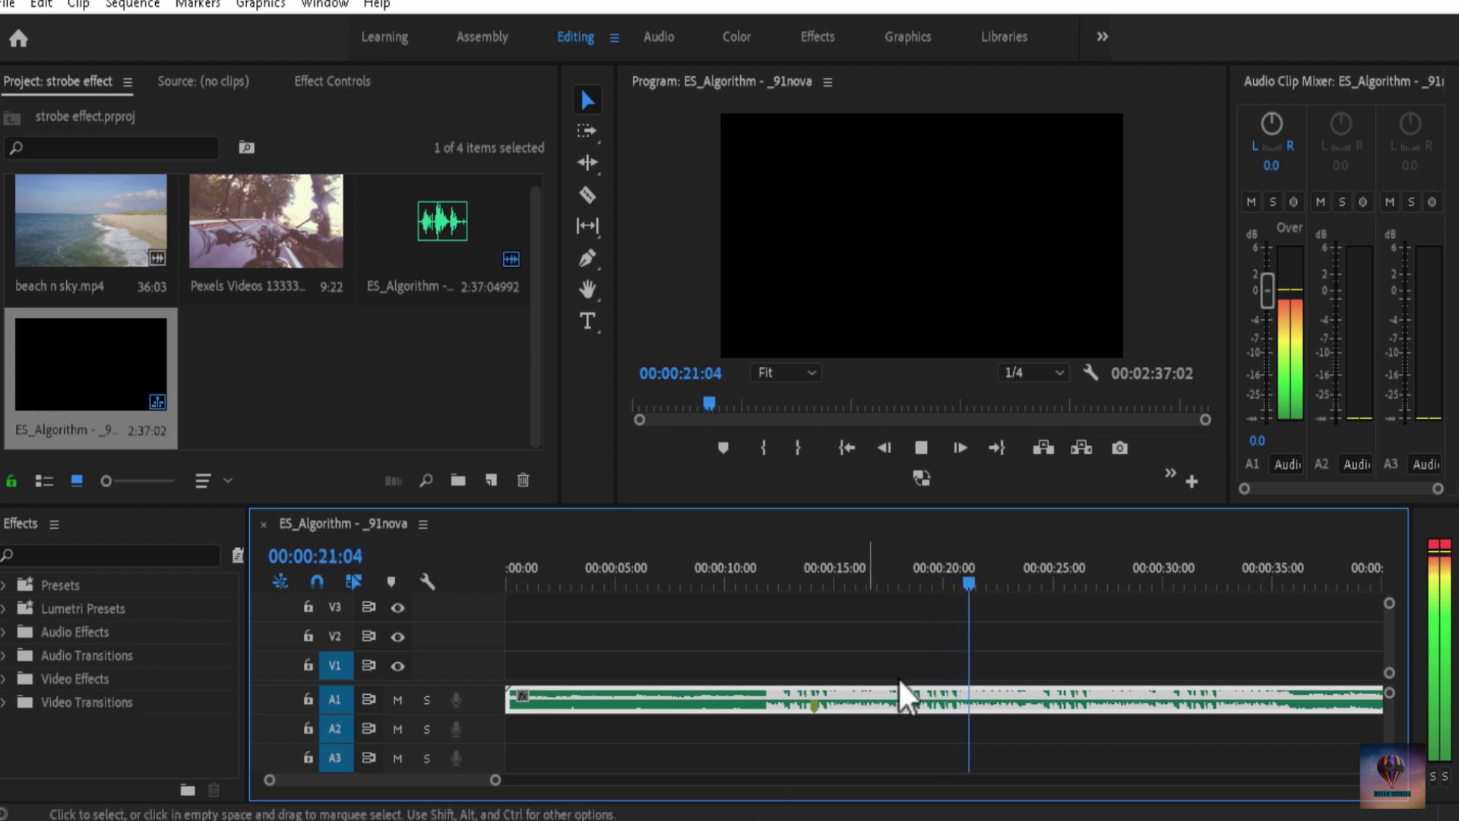
Add a marker to the music clip at 00:00:19:15 and play back from there to check the beat.
drag(981, 586, 933, 602)
key(space)
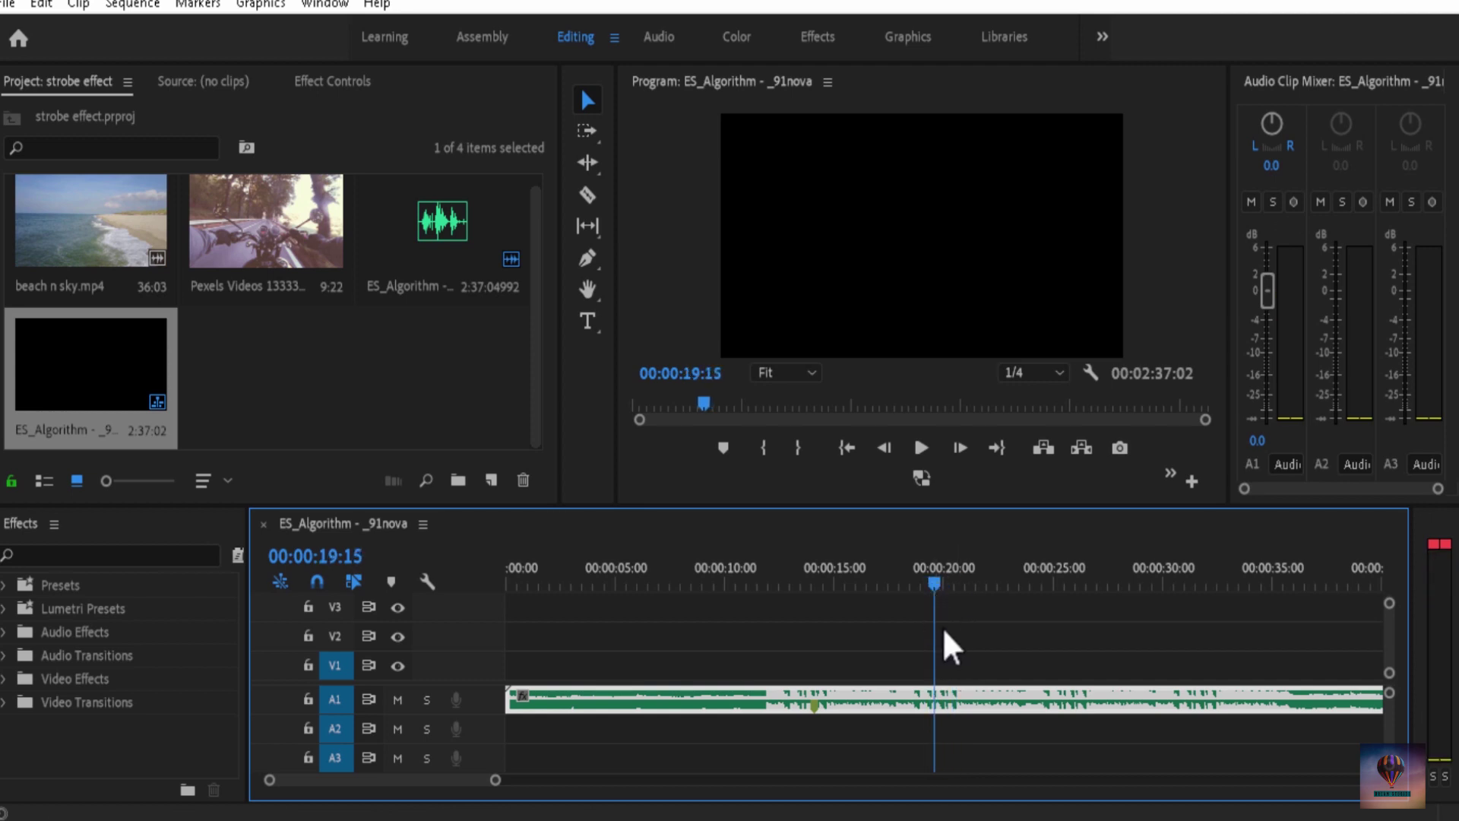
key(m)
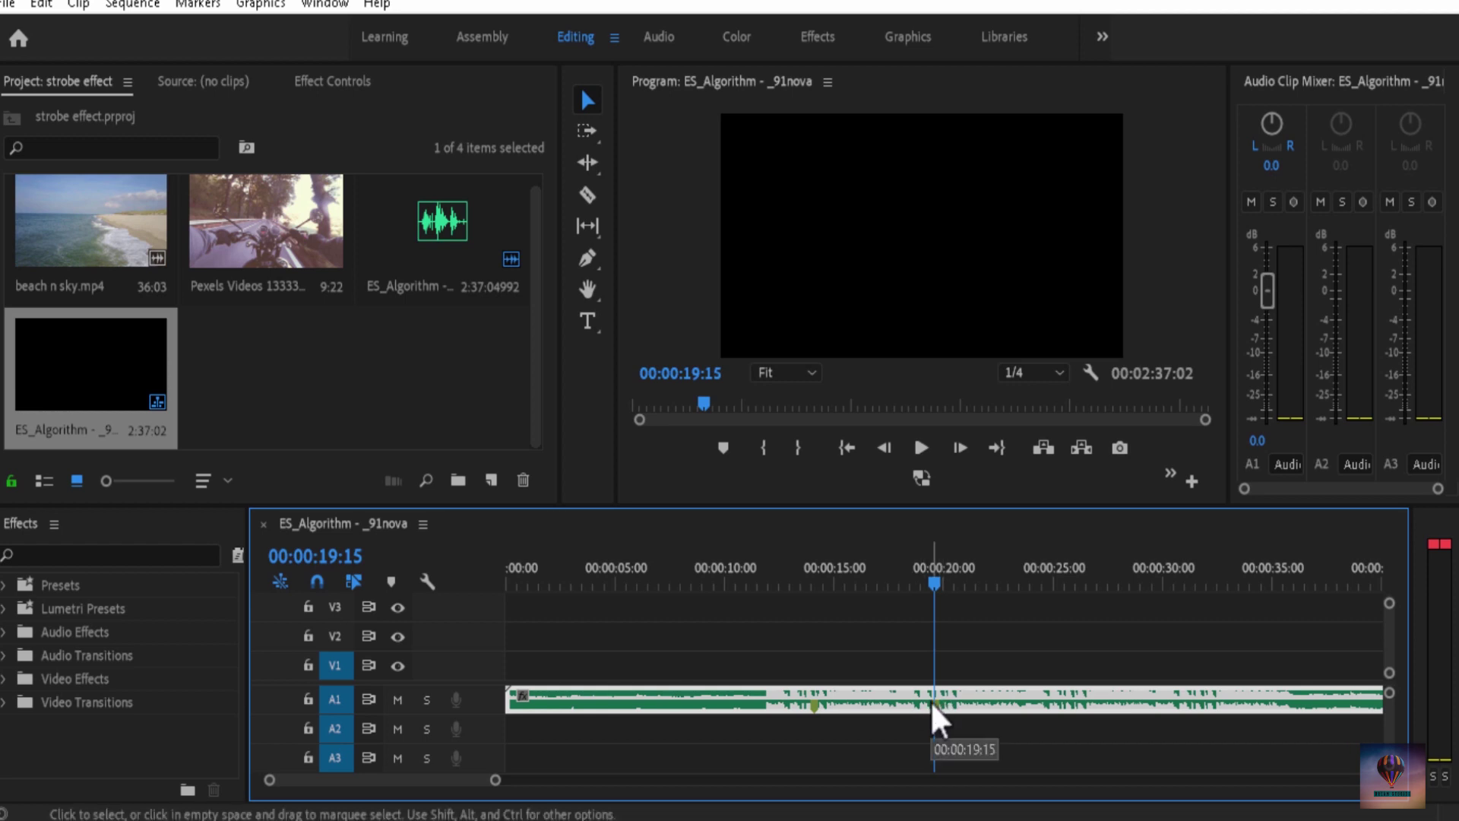
key(space)
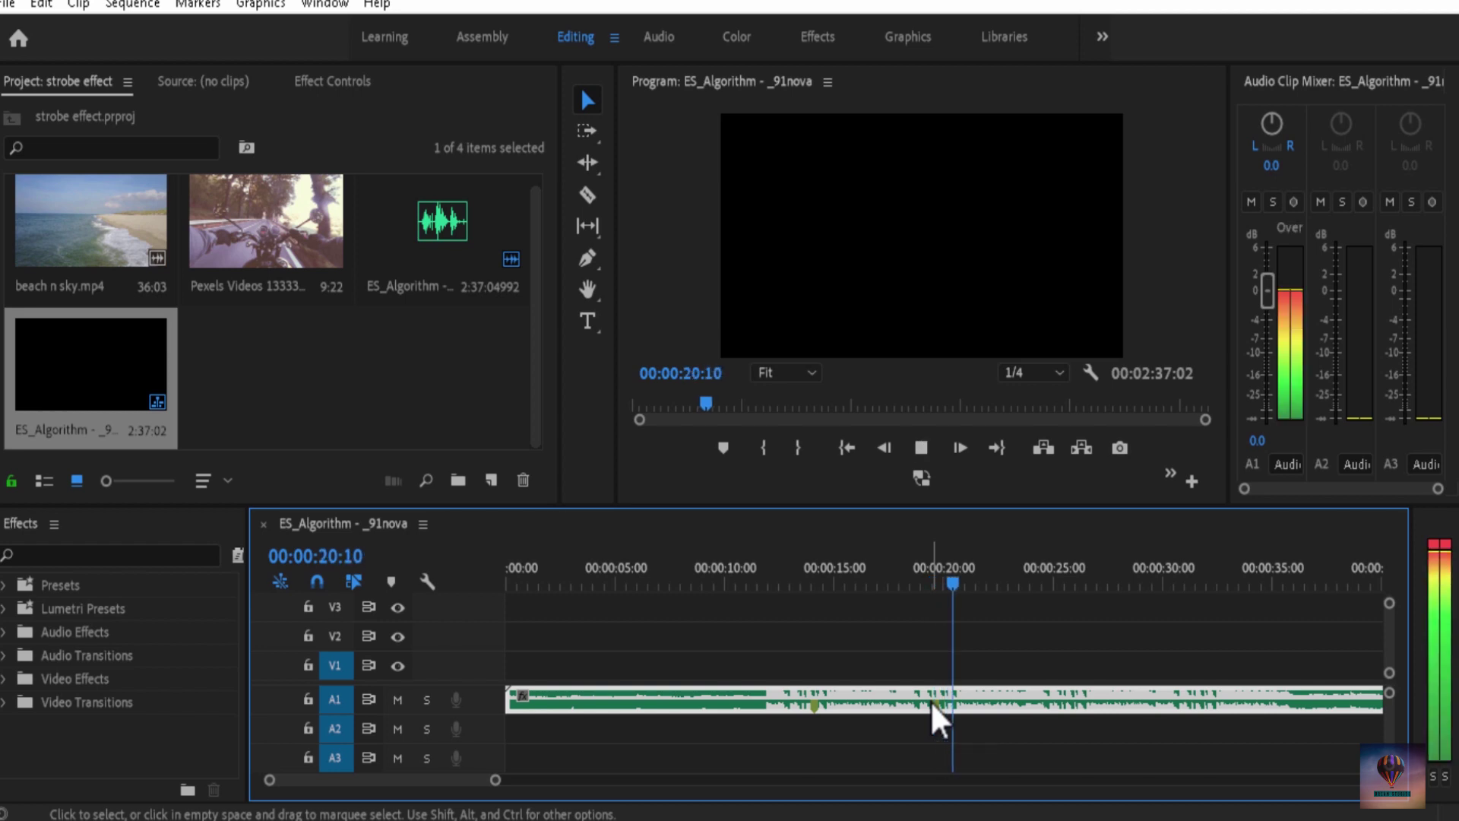
key(space)
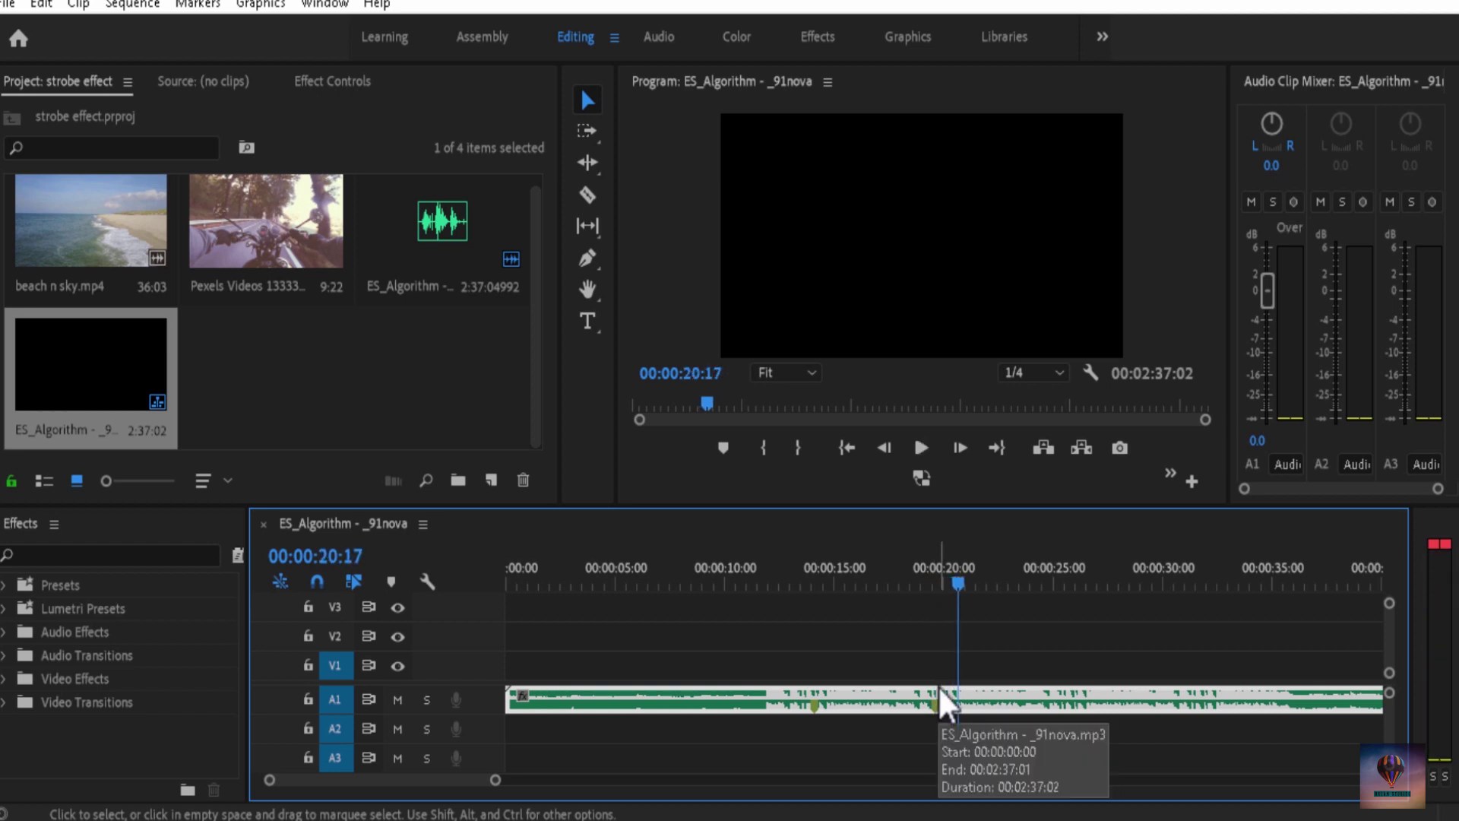
Place the Pexels Videos motorcycle clip on V1 starting at 00:00:19:13.
drag(942, 581, 938, 582)
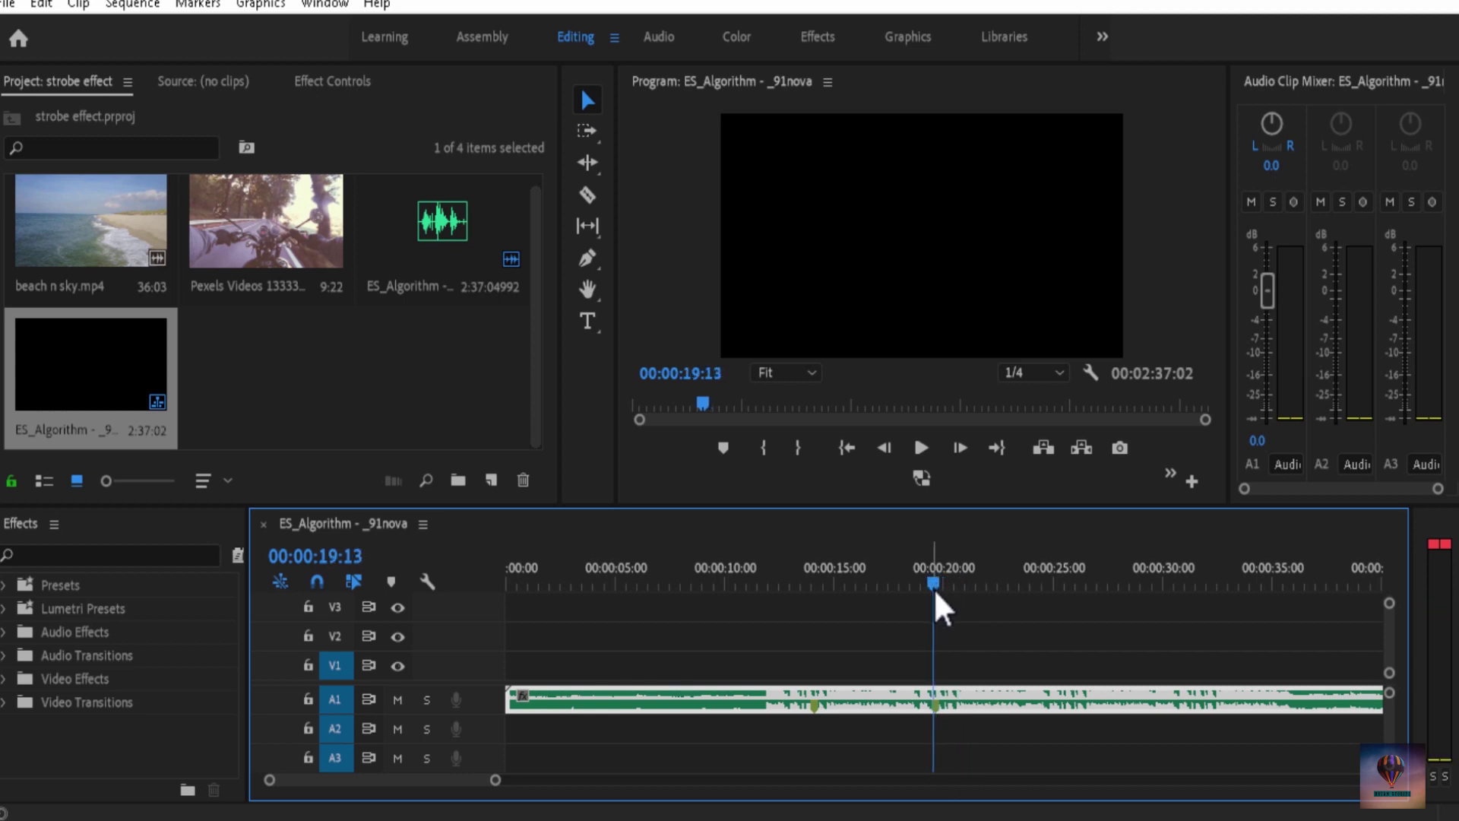
click(333, 275)
drag(864, 549, 980, 668)
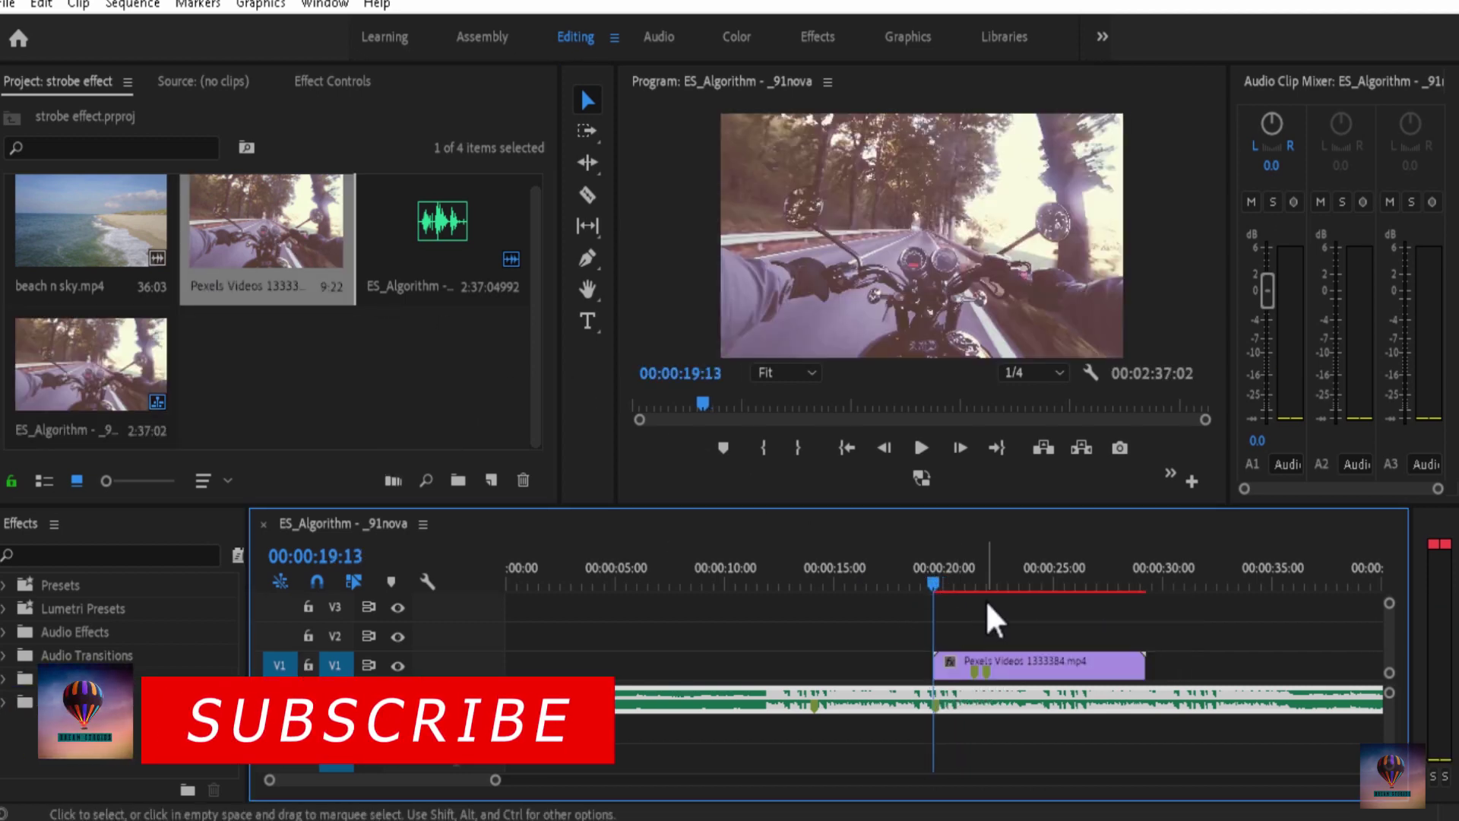
Play back the start of the motorcycle clip and shift it earlier so its first marker lines up with the music marker.
key(space)
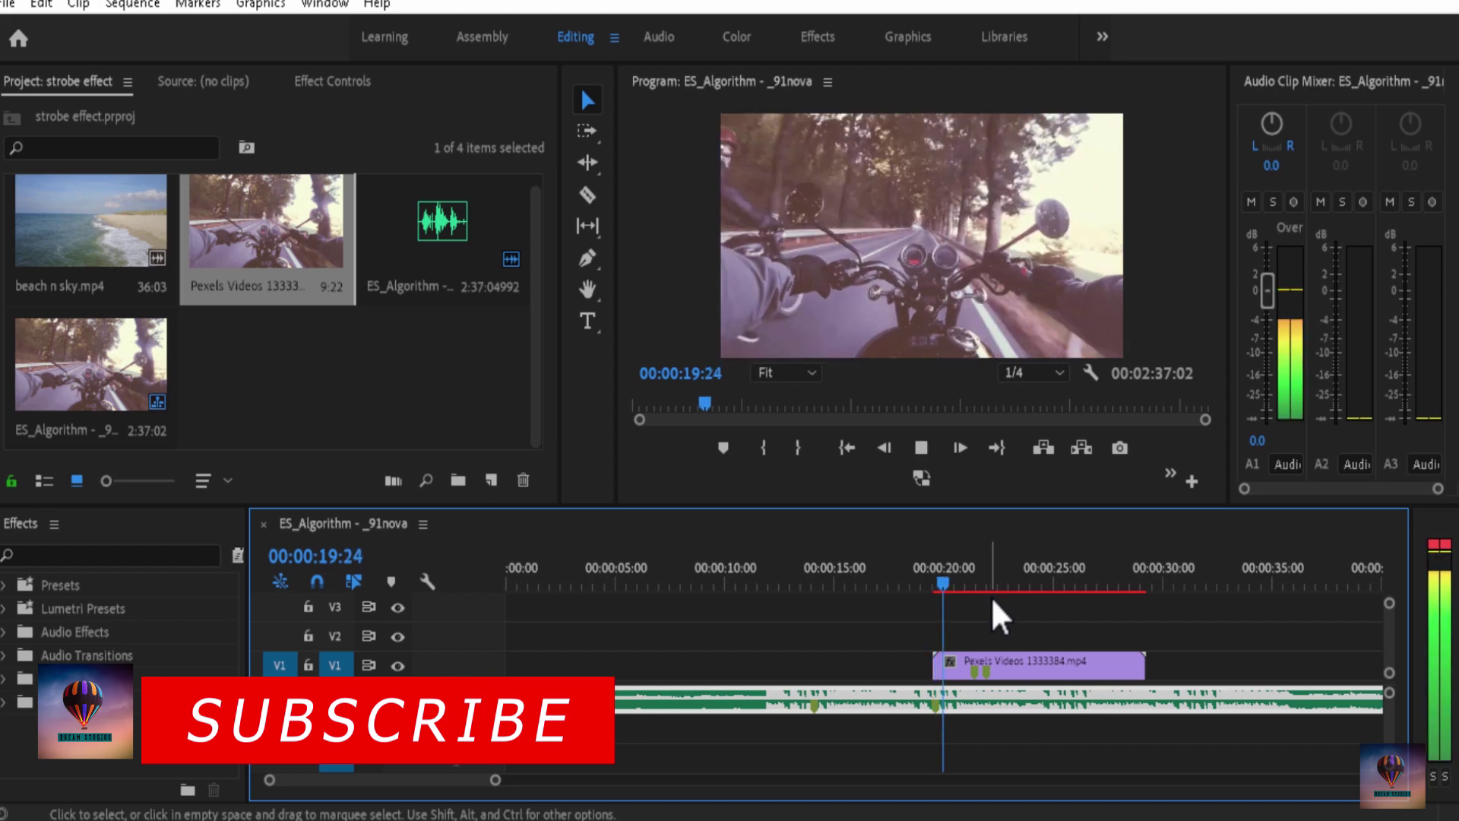
key(space)
click(929, 579)
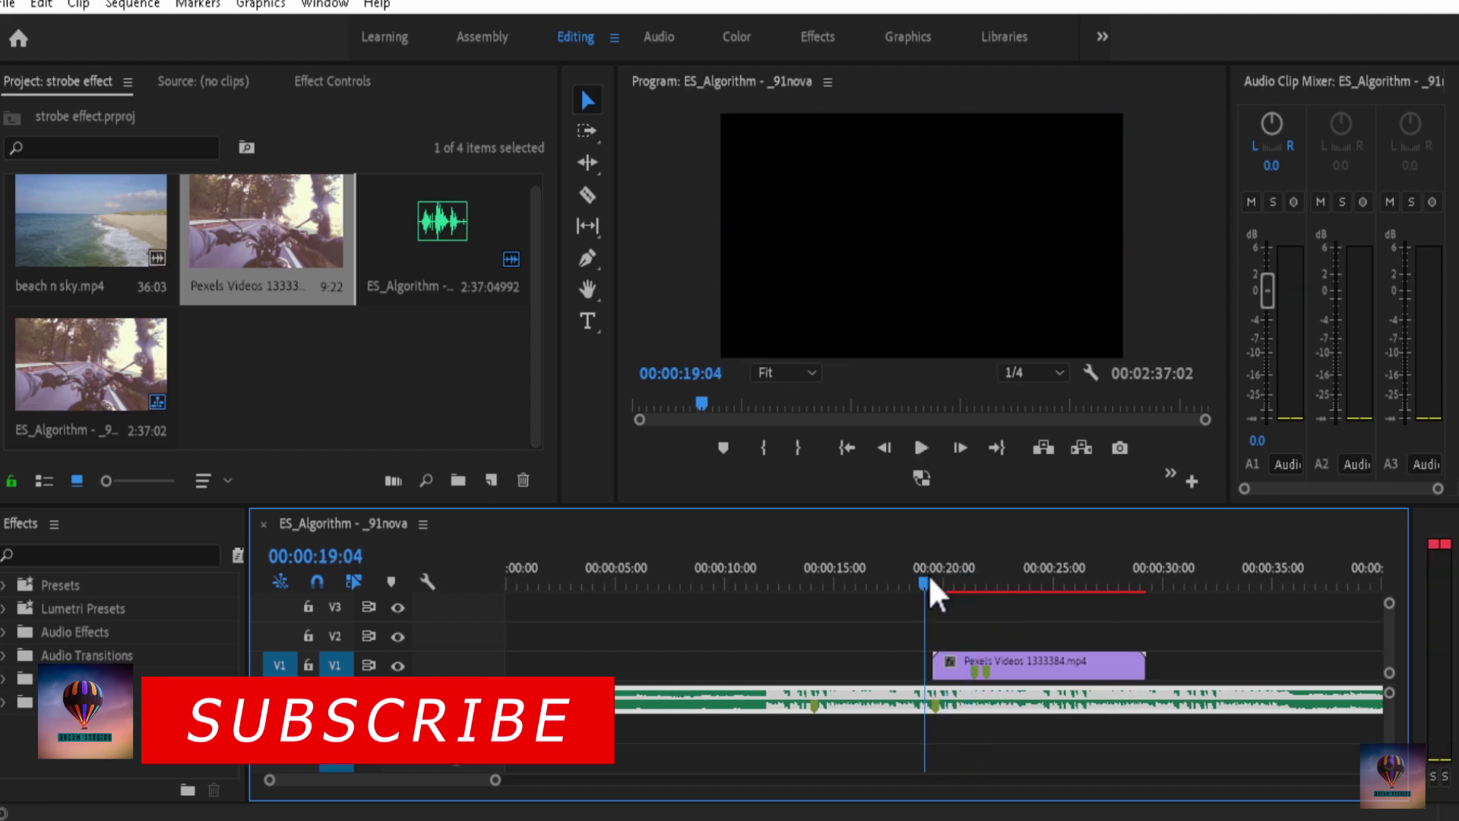
drag(930, 581, 938, 581)
drag(1016, 662, 979, 662)
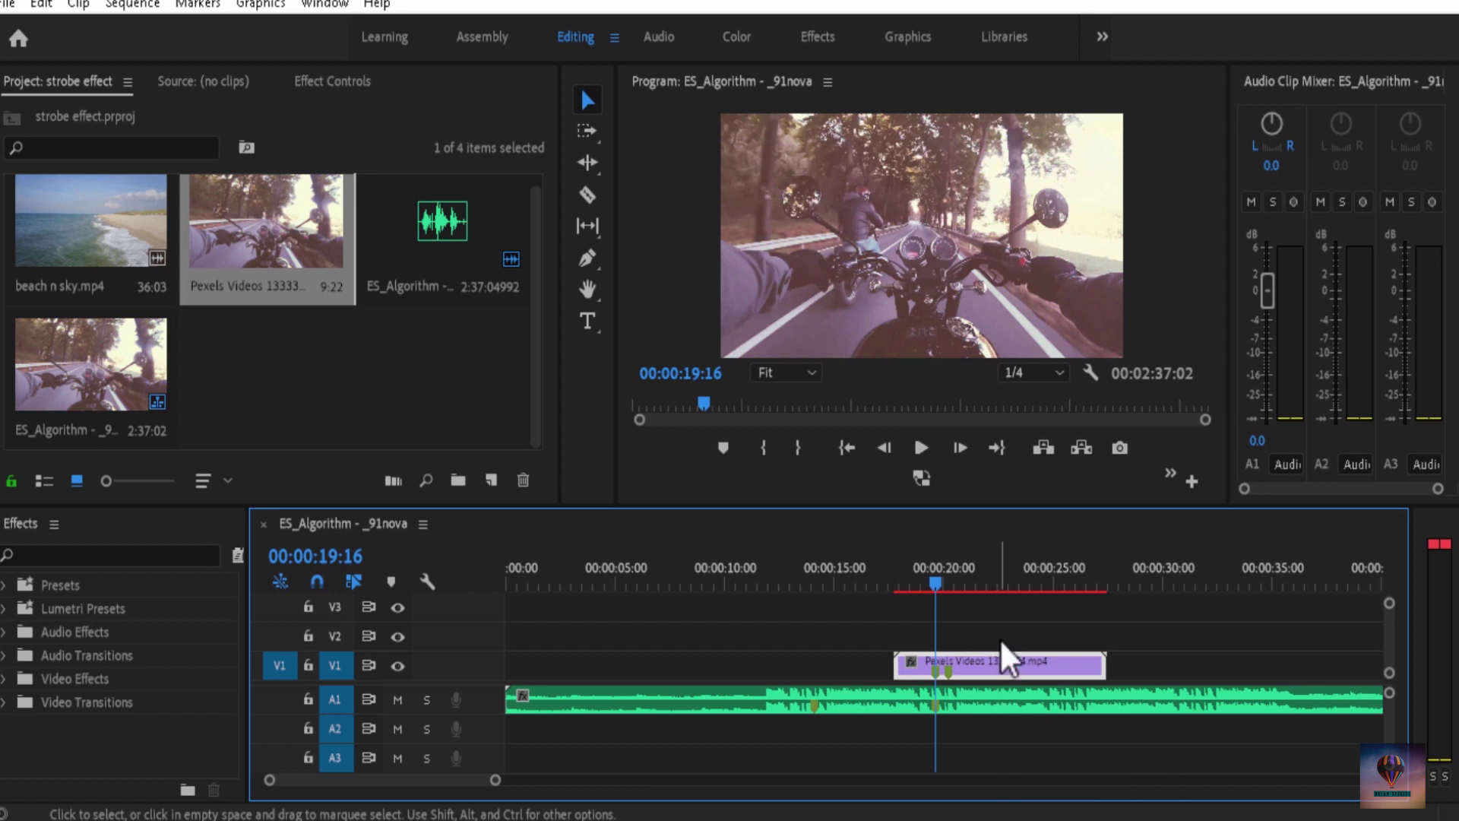
Place beach n sky.mp4 on V2 above the motorcycle clip and split it at 00:00:19:15 with the Razor tool.
drag(81, 187, 914, 654)
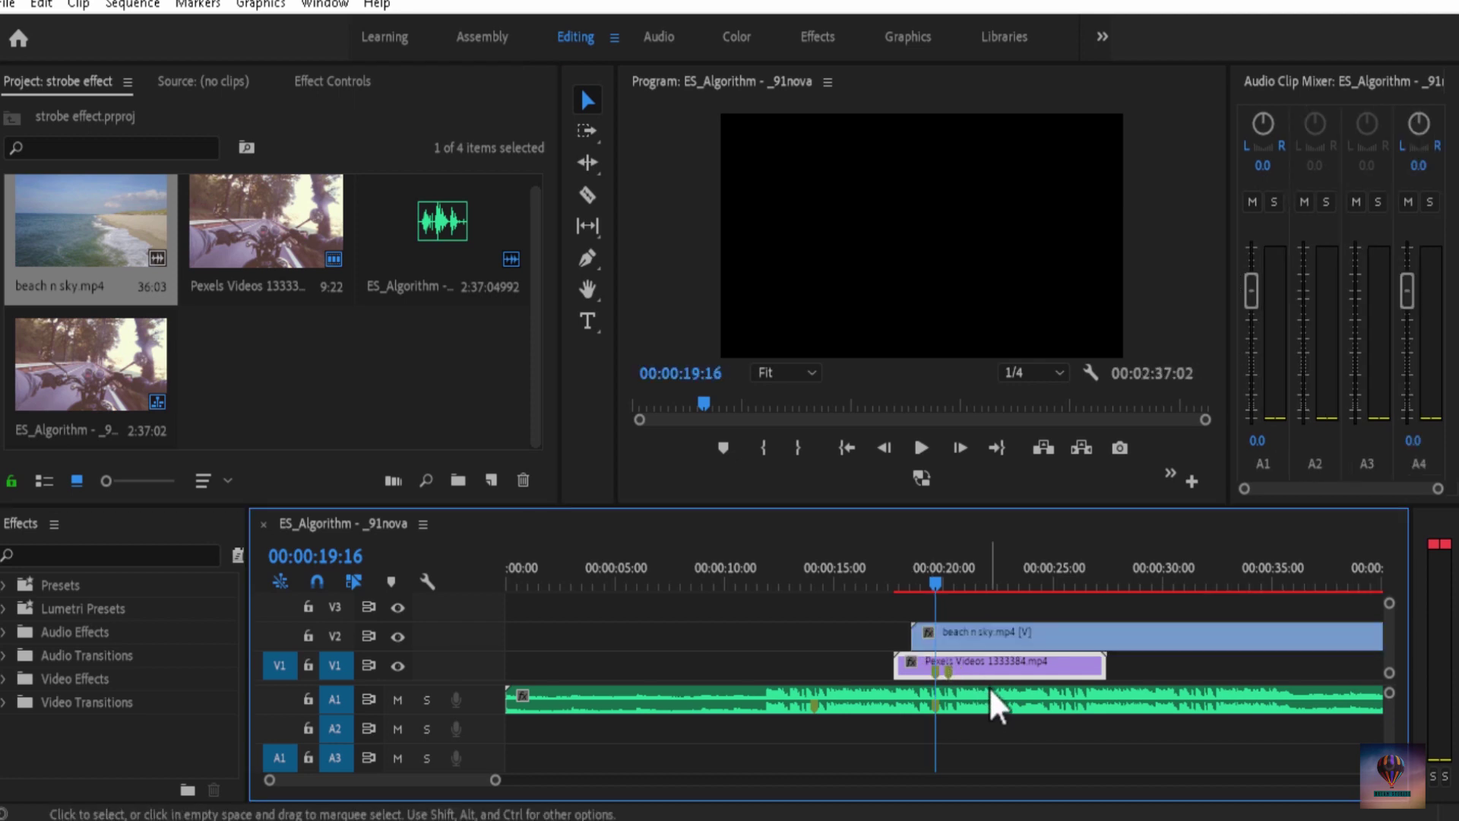
key(c)
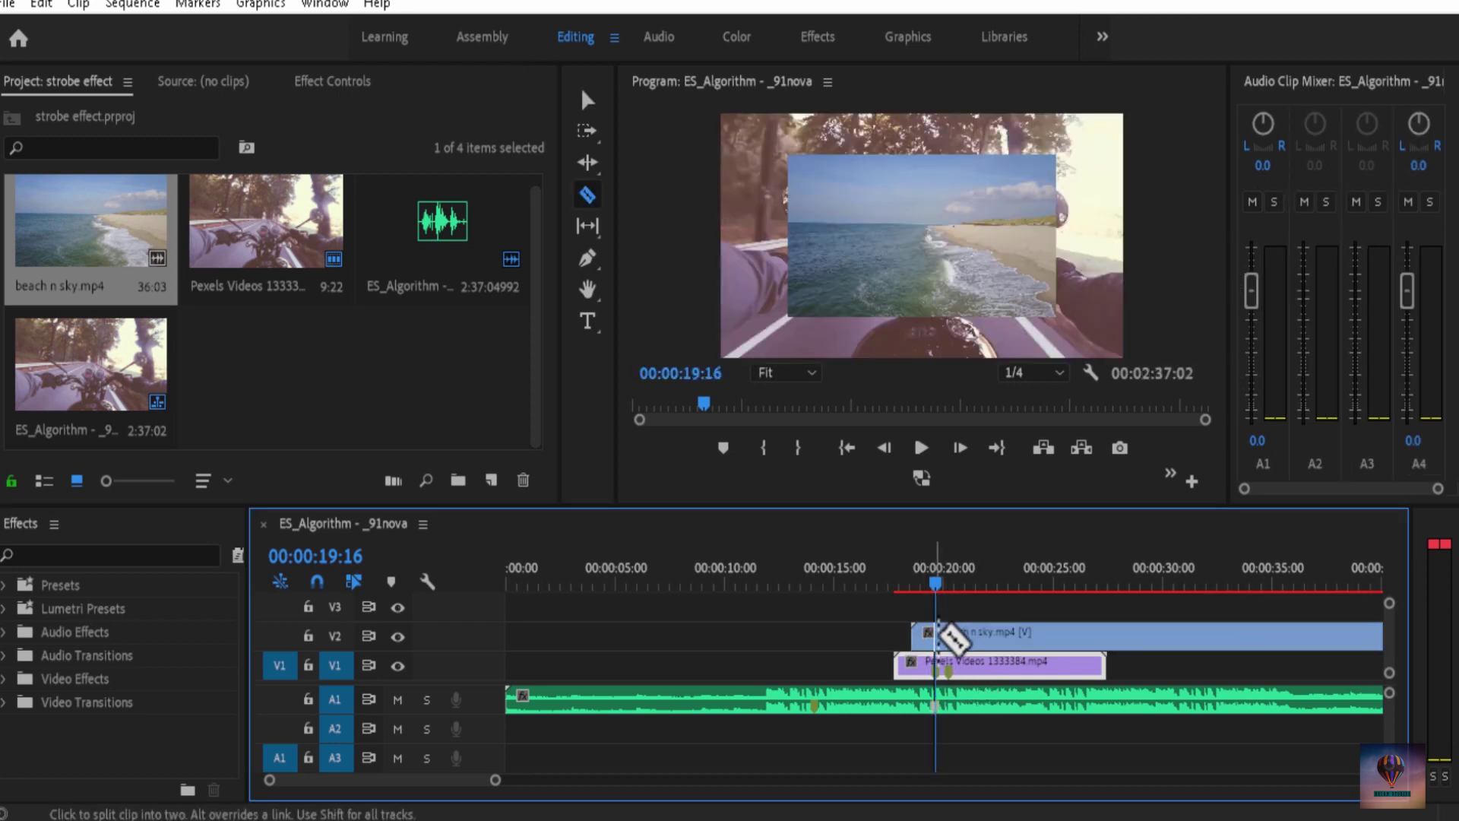
key(Left)
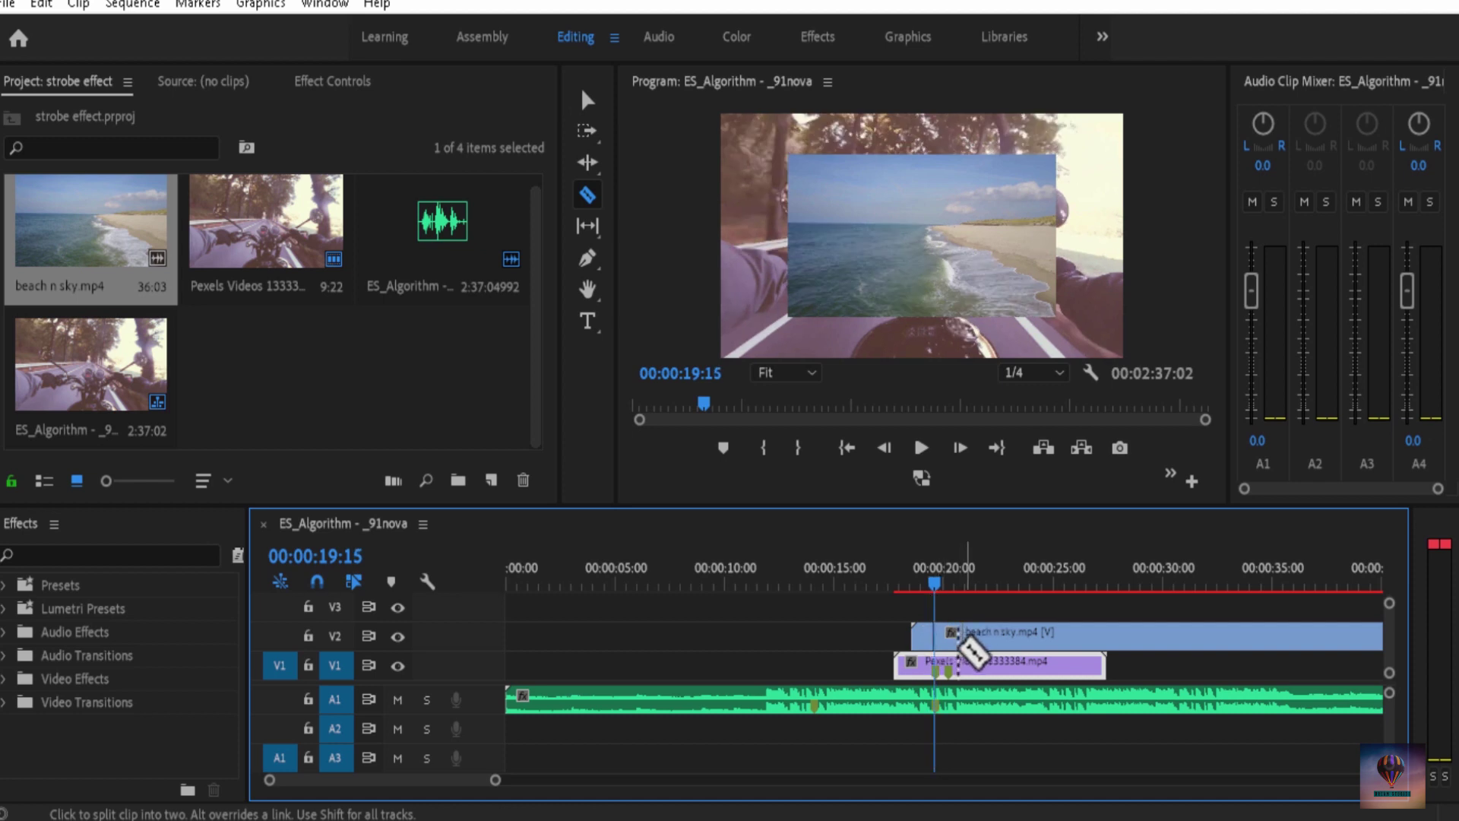
Play on past the music marker and split the beach clip at 00:00:21:00.
key(space)
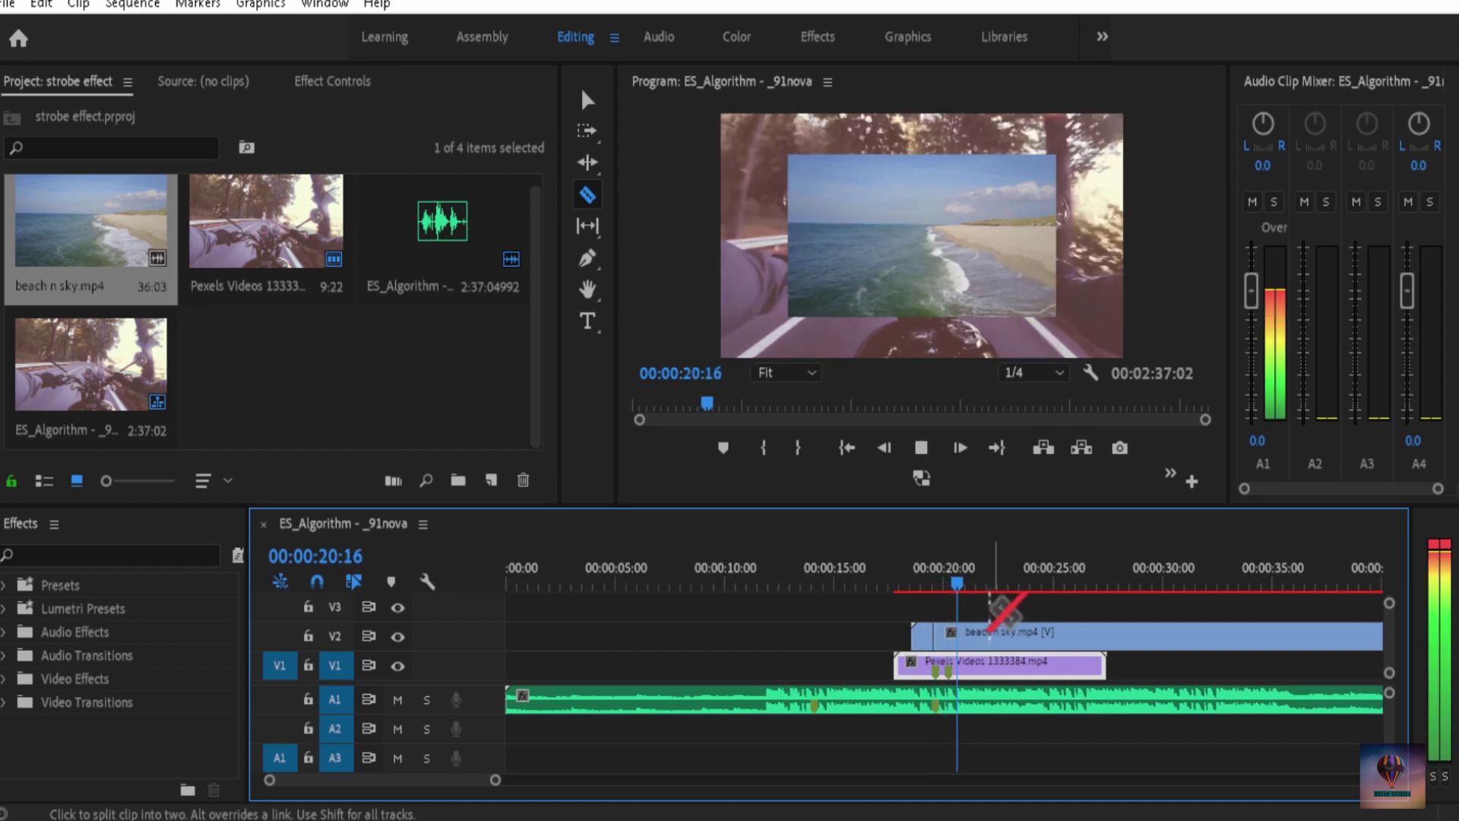
key(space)
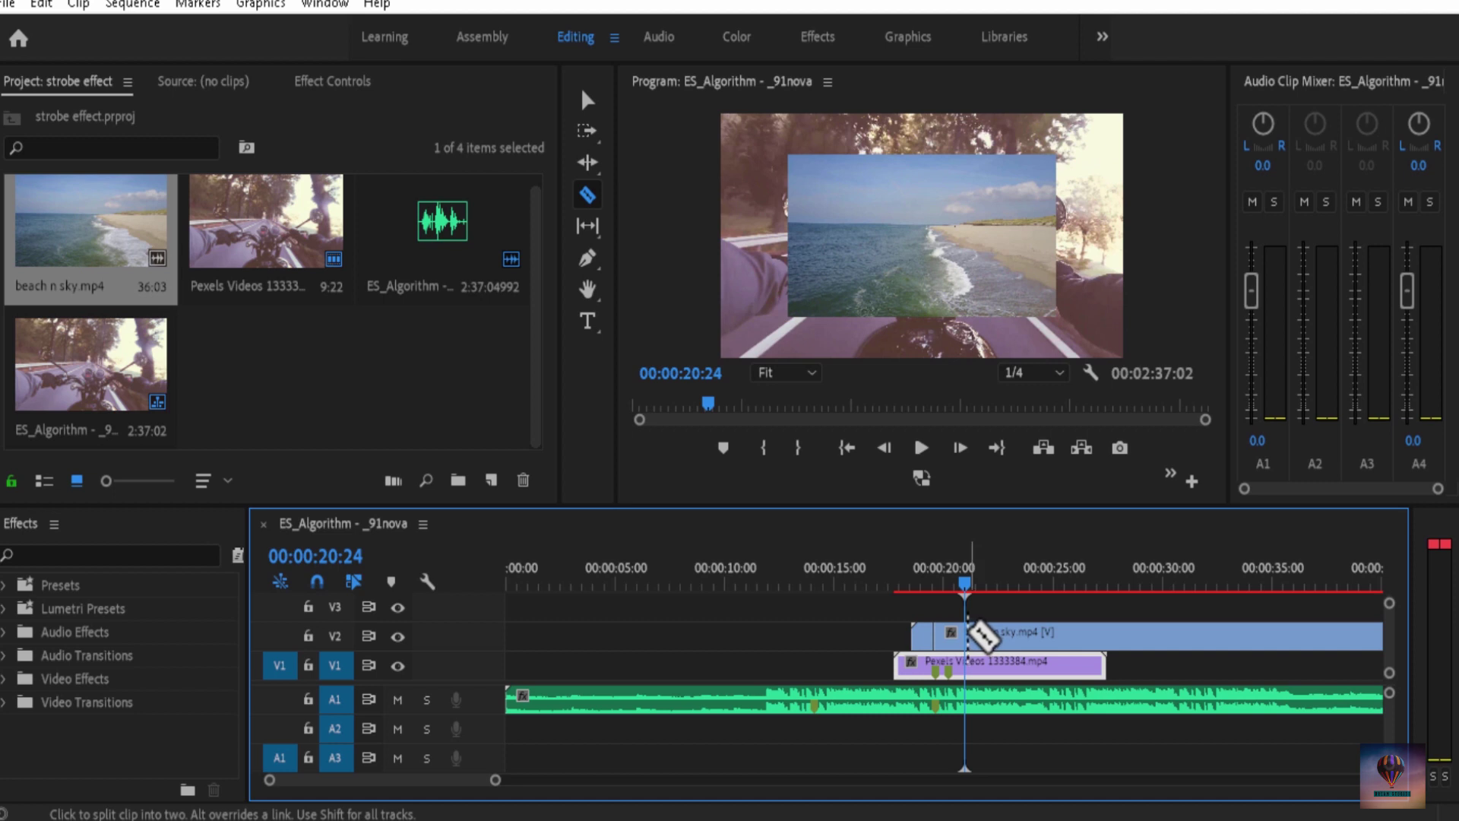
key(Right)
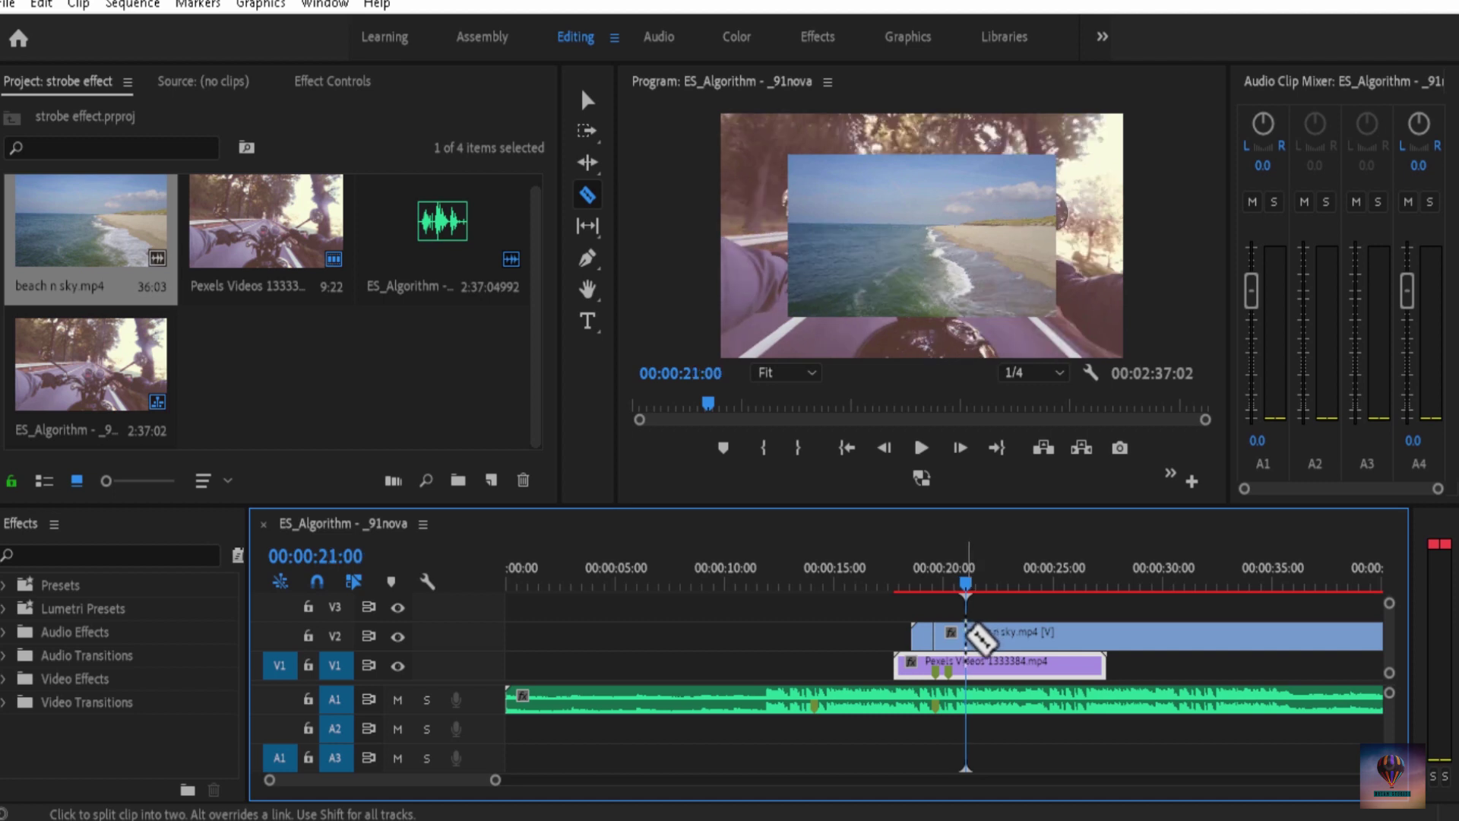
click(981, 640)
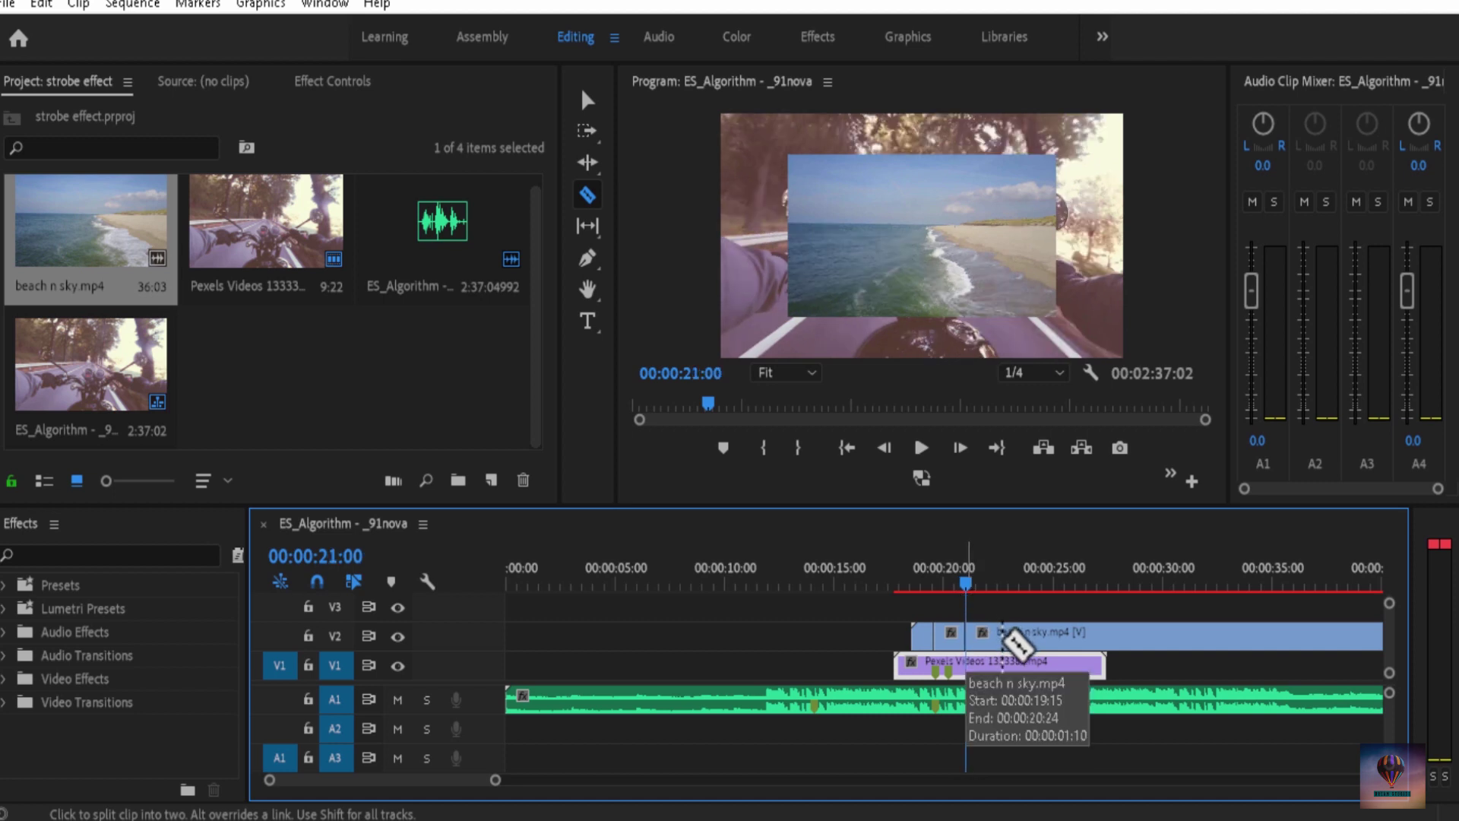
Delete the beach clip pieces before 00:00:19:15 and after 00:00:21:00 on V2.
key(Delete)
key(ctrl+z)
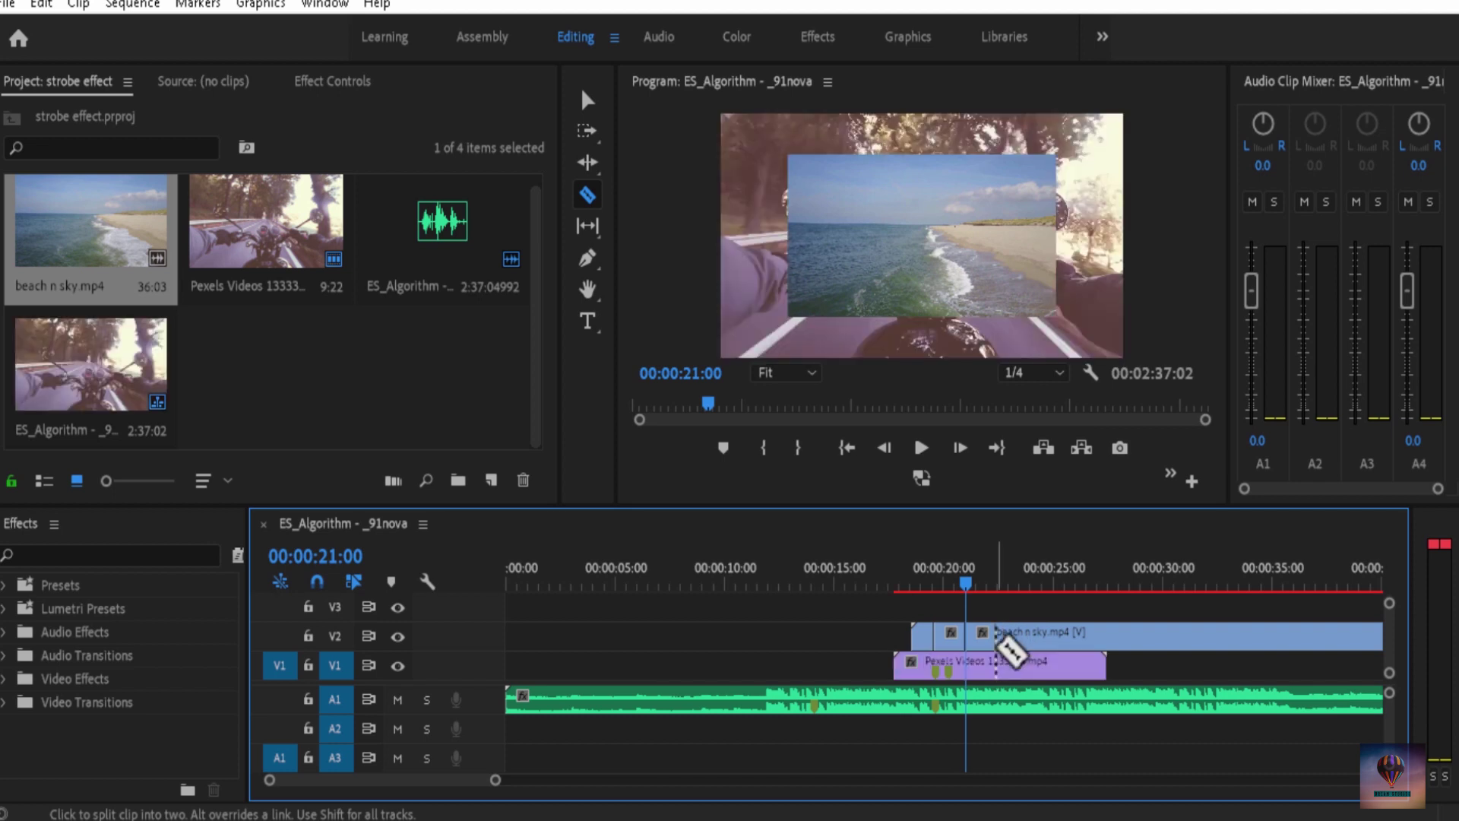
key(v)
click(1001, 640)
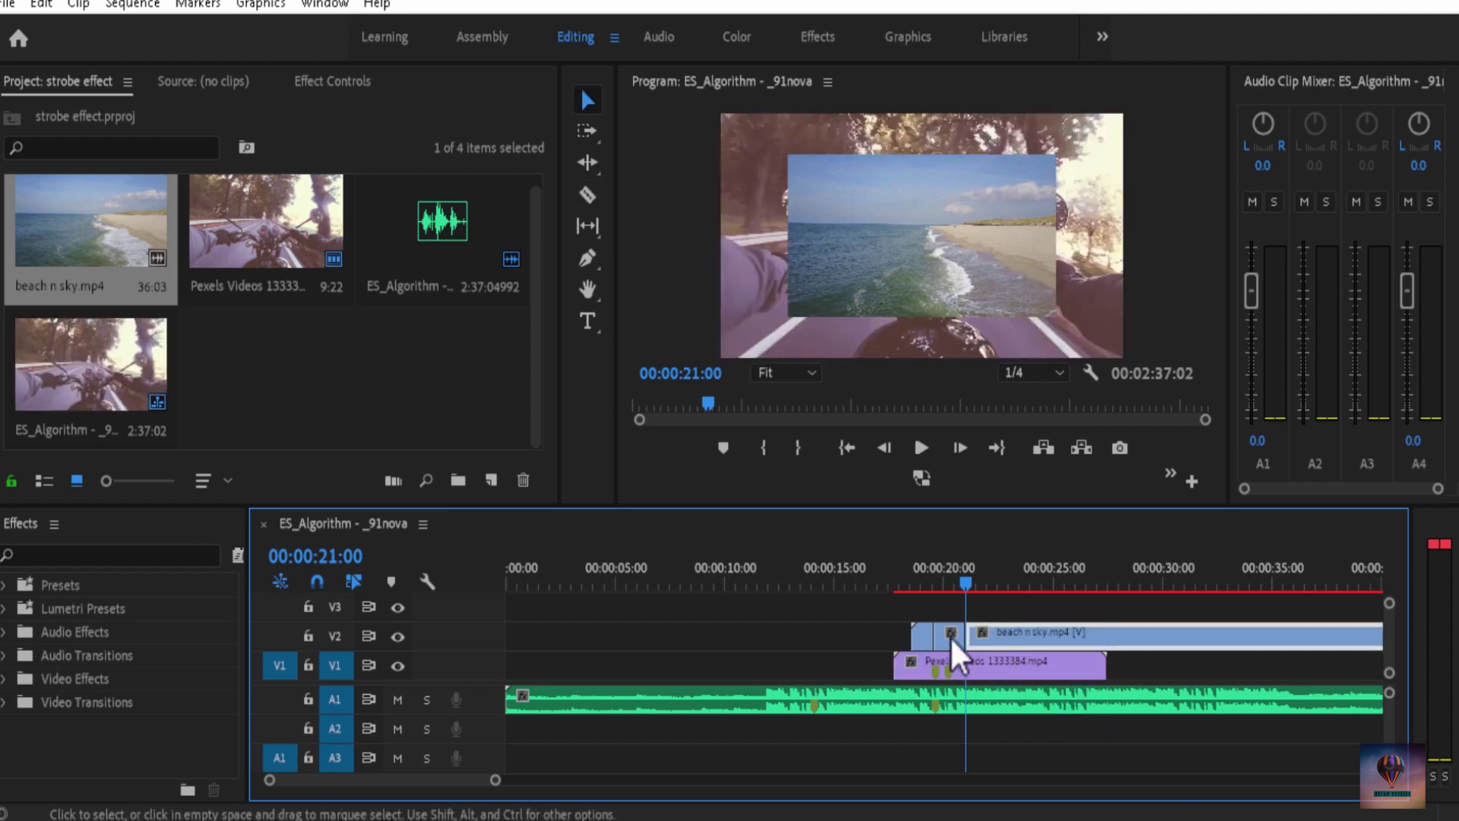
key(Delete)
Split the beach clip on V2 at every frame from 00:00:19:16 to 00:00:19:20 with the Razor tool.
drag(964, 590, 950, 591)
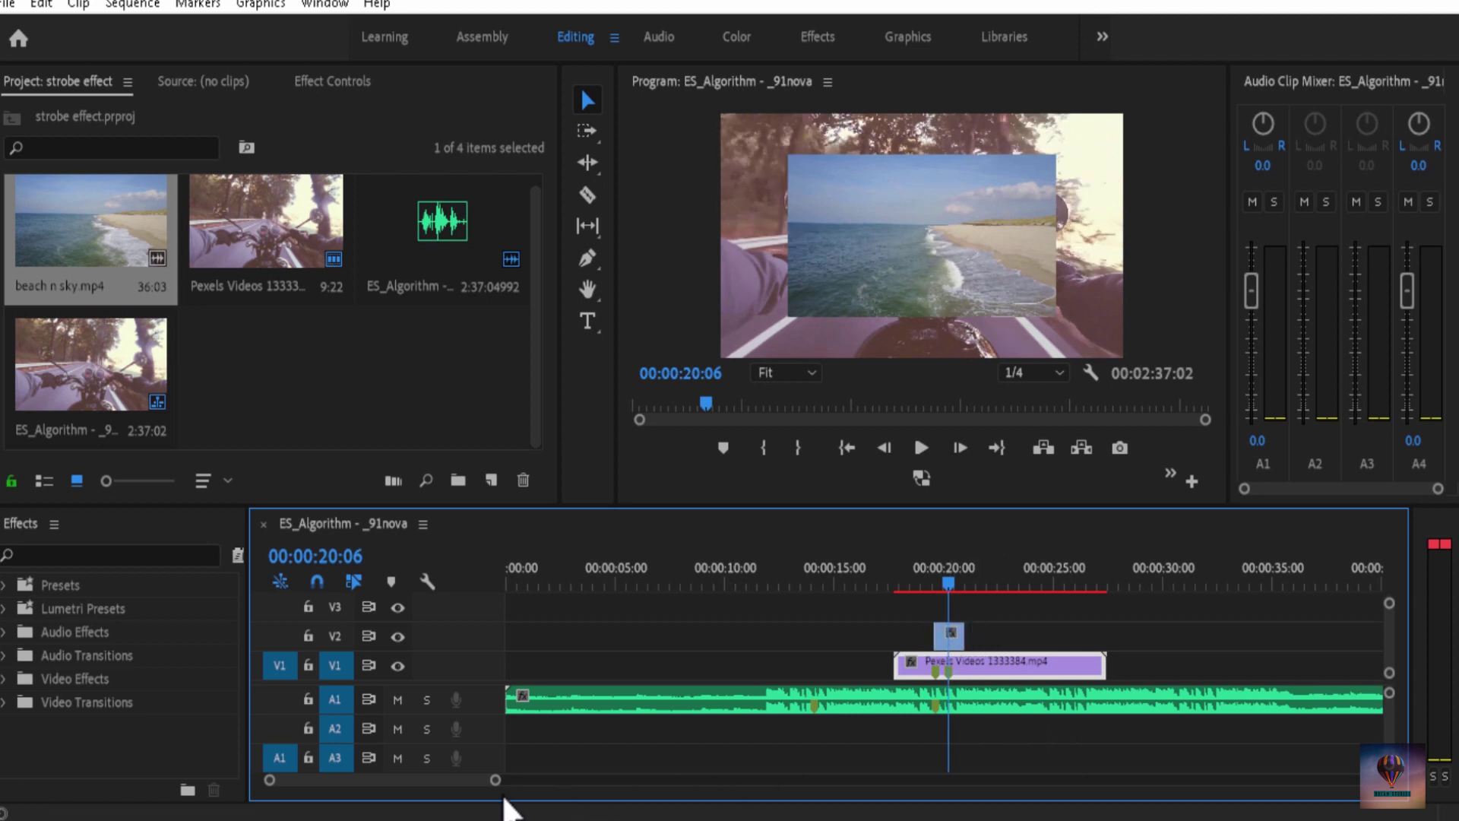
drag(498, 780, 396, 780)
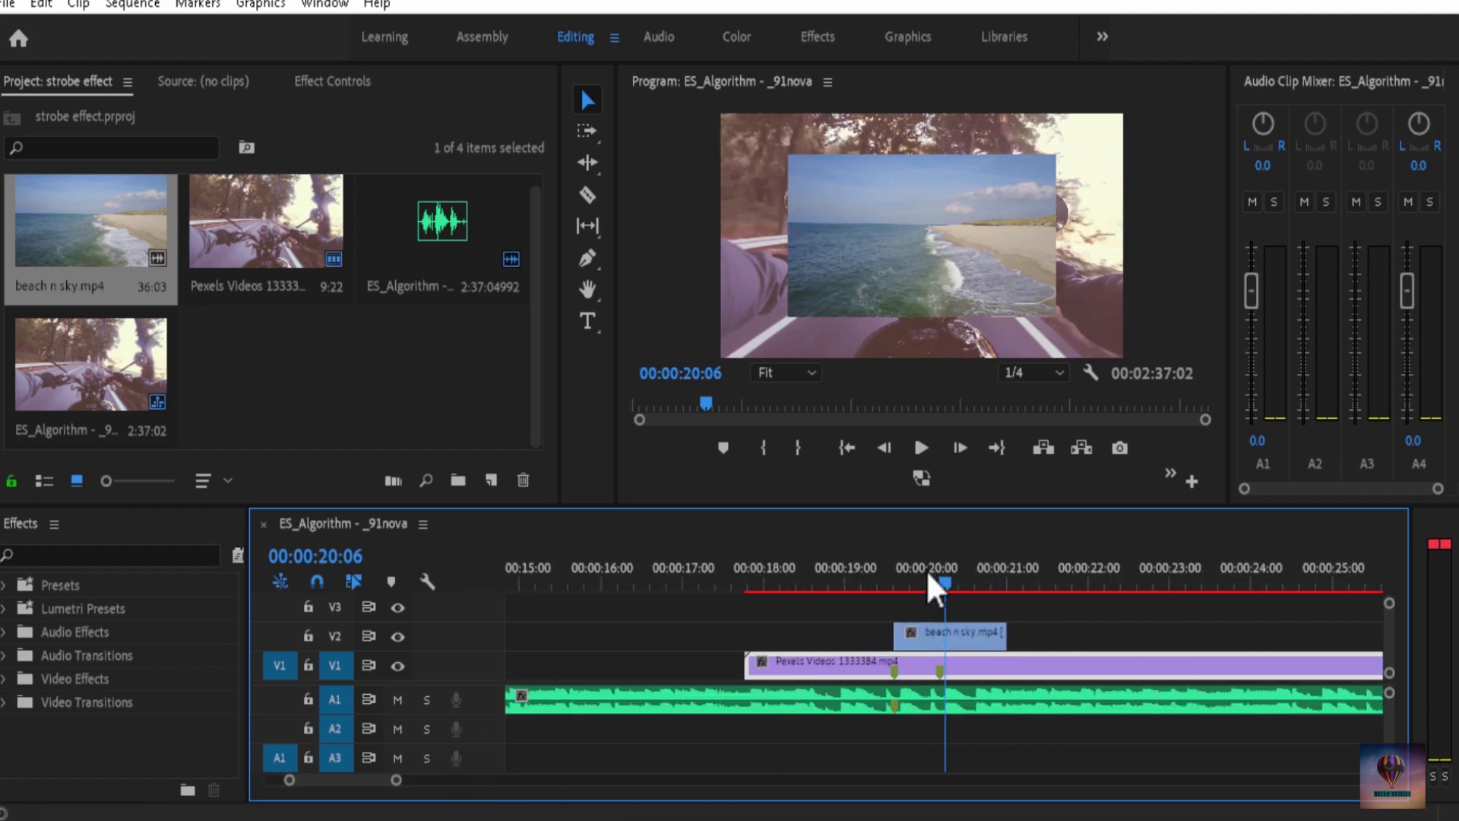
drag(905, 581, 897, 586)
key(Right)
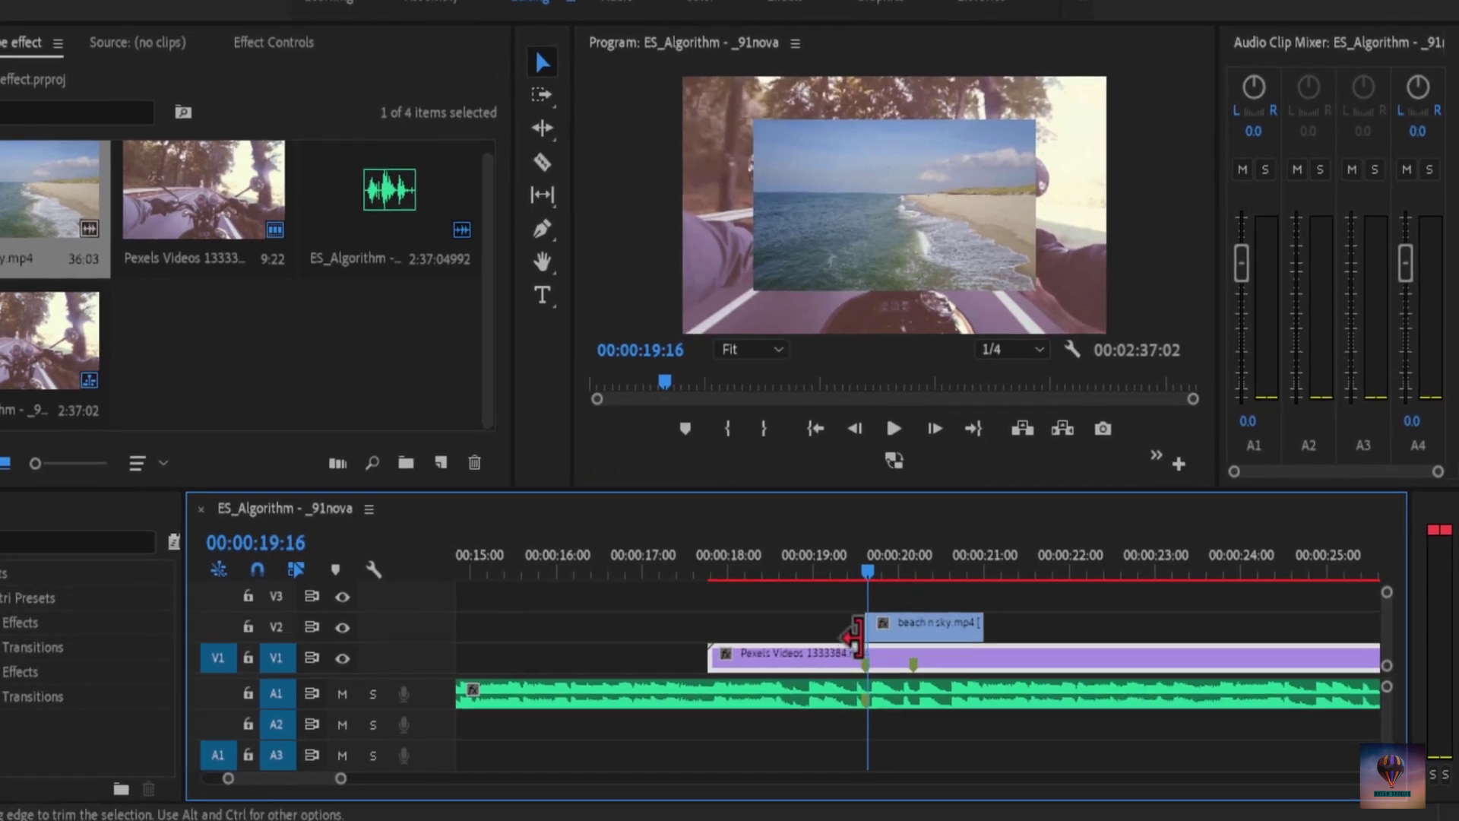
key(c)
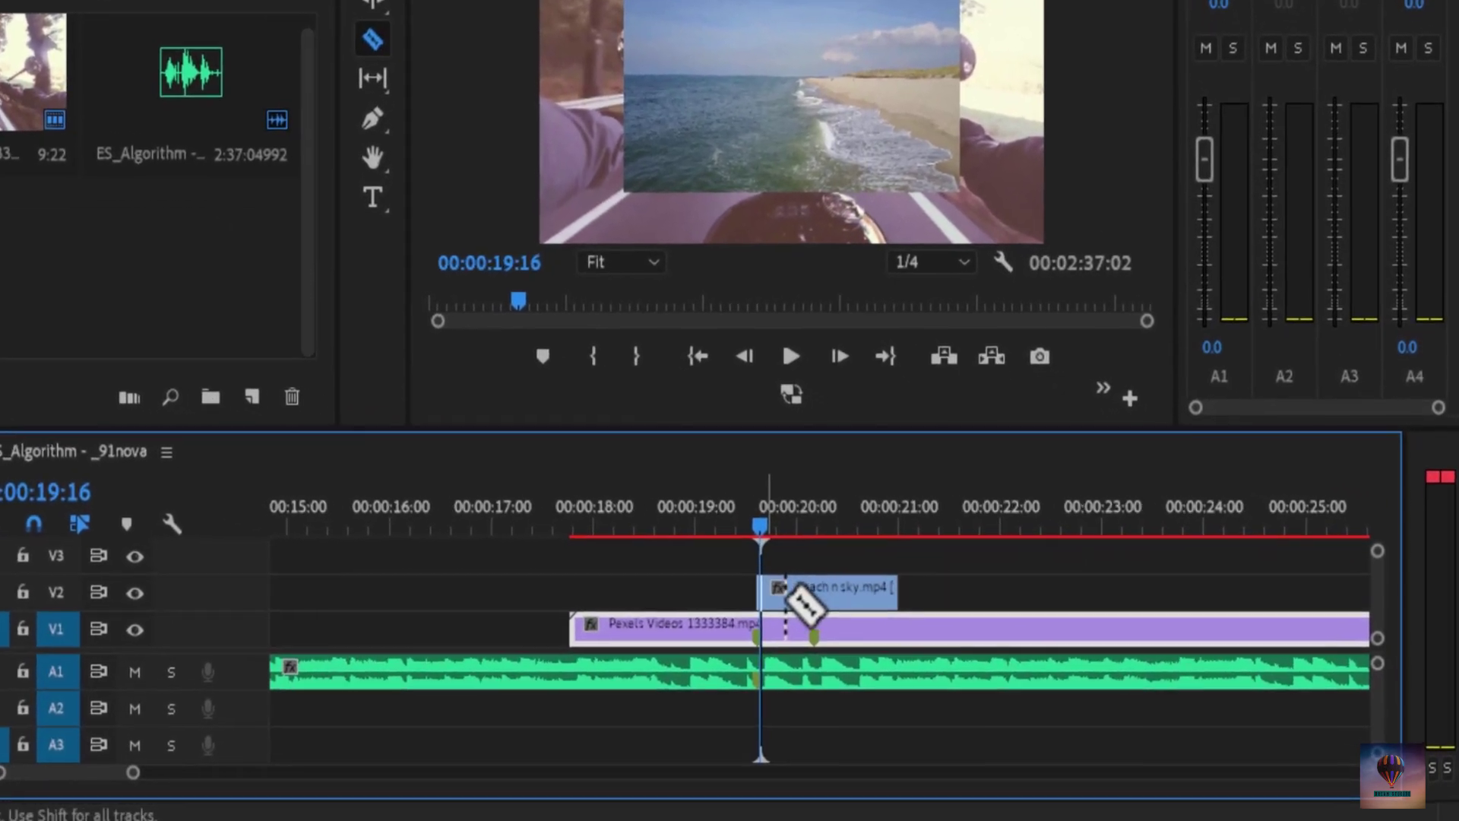
key(Right)
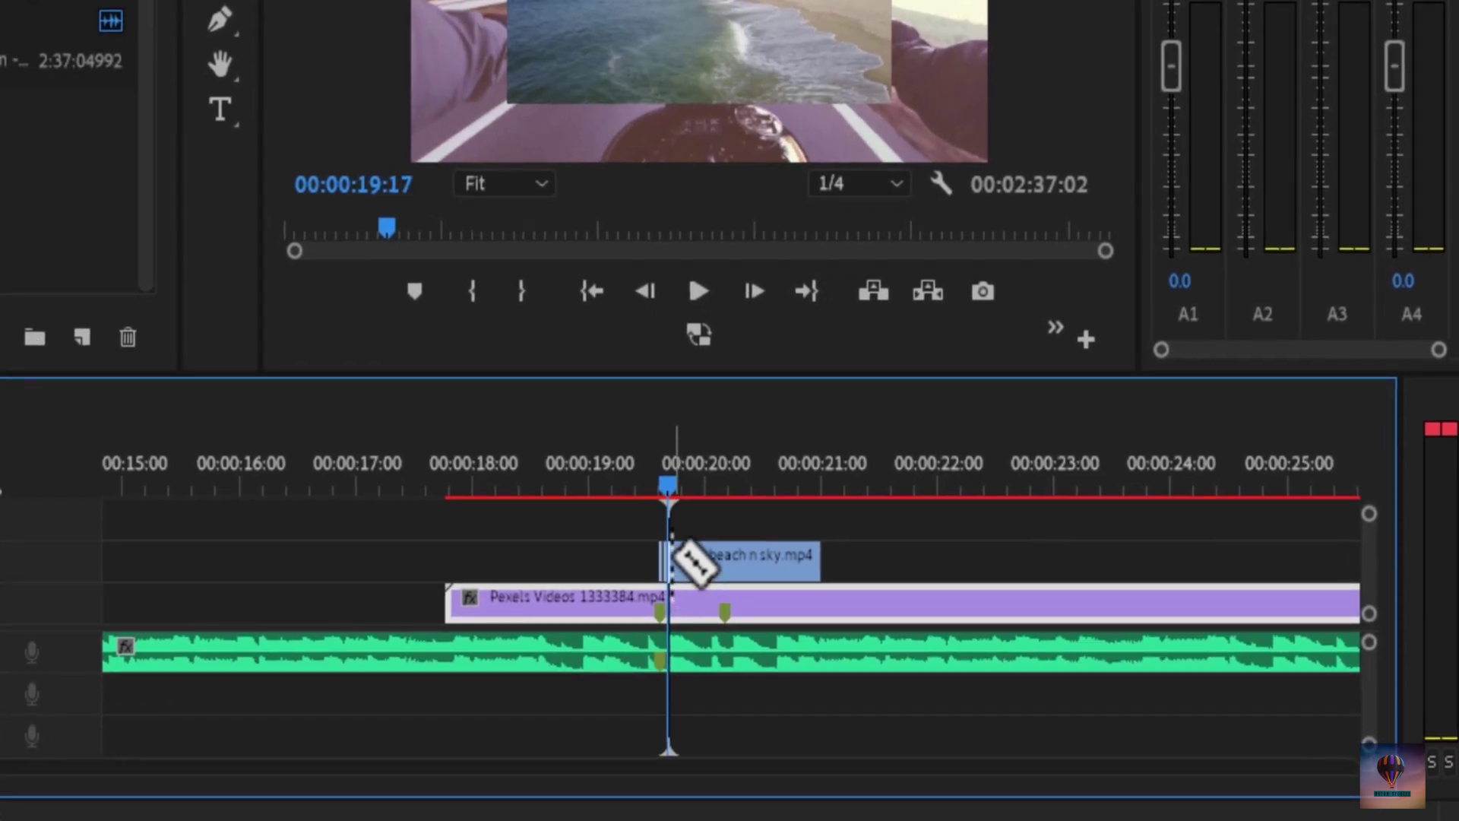
key(Right)
key(Right)
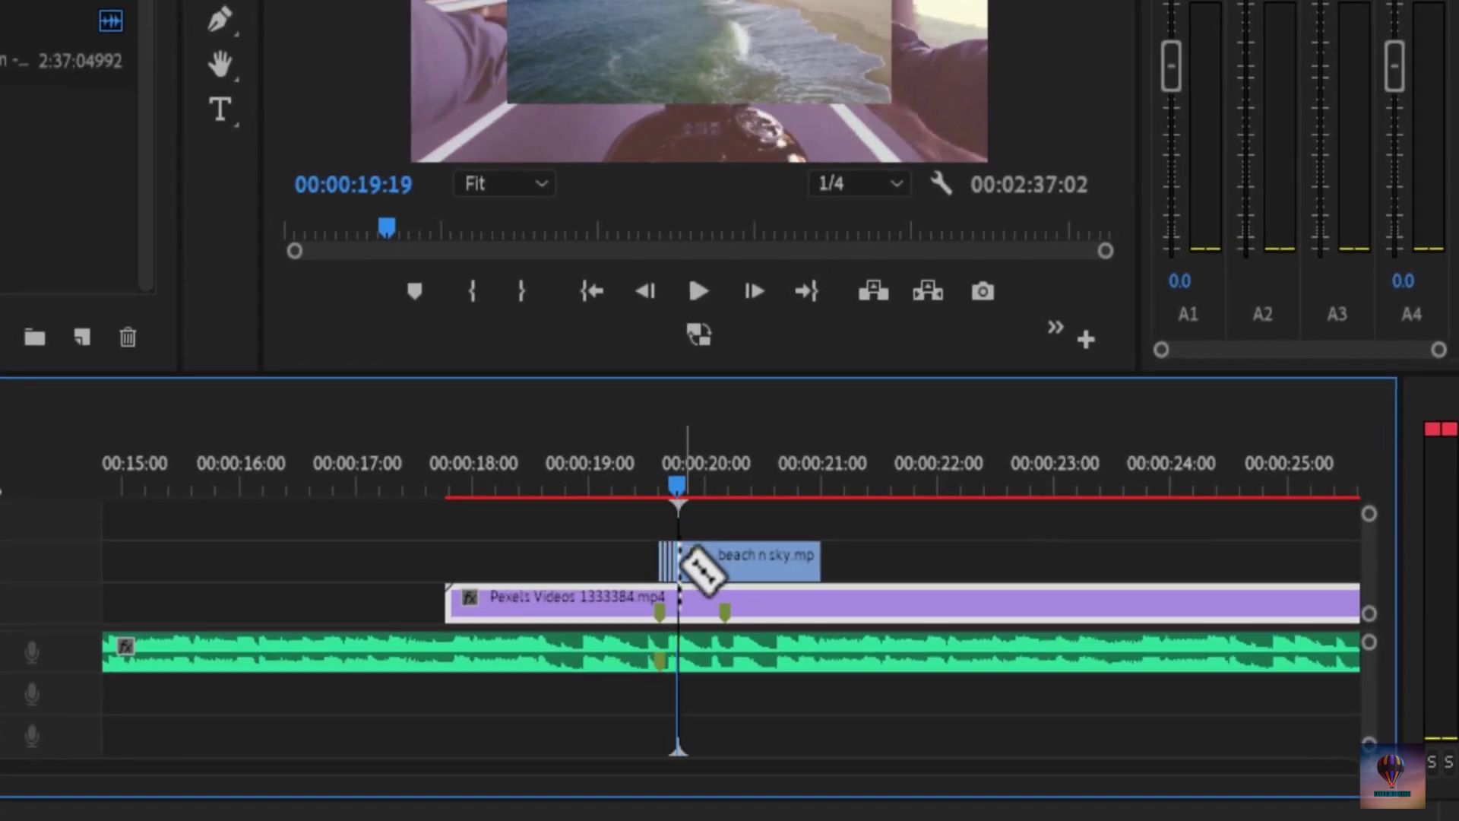
key(Right)
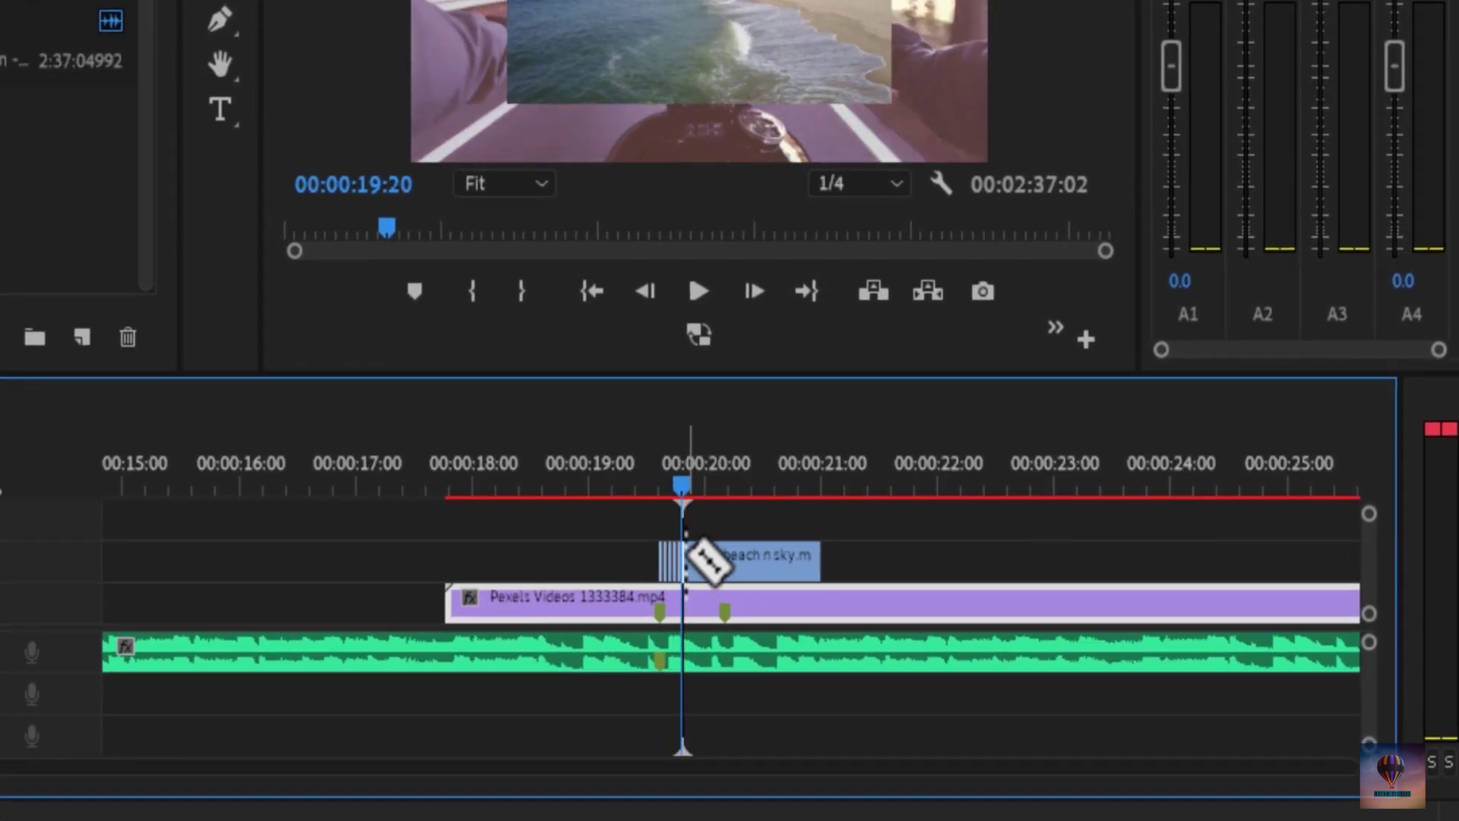
Shorten the beach clip to end at about 00:00:20:16 and split its remaining length at every frame.
click(781, 564)
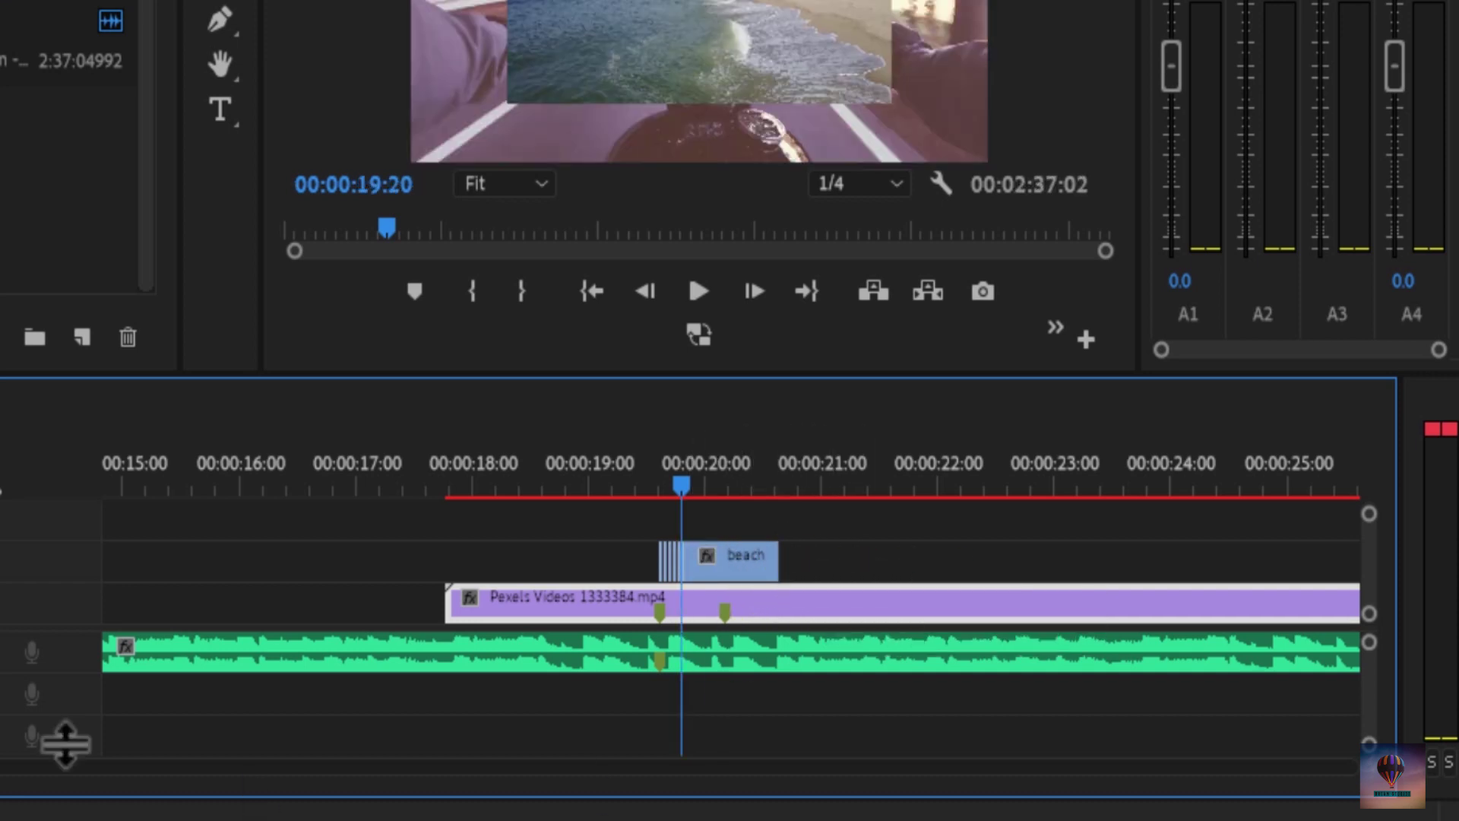
key(=)
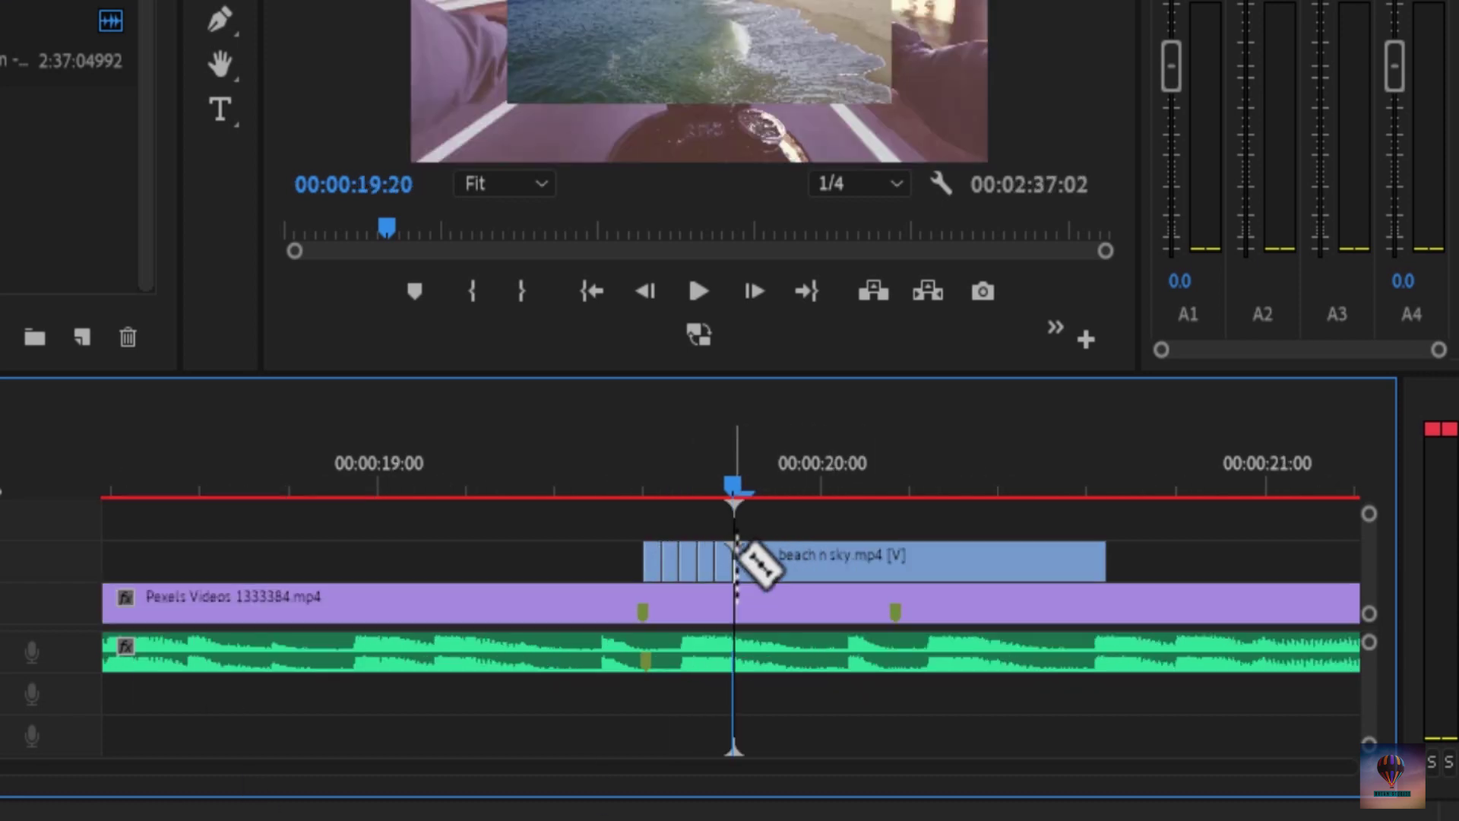
key(Right)
key(Right)
key(Right)
key(Right)
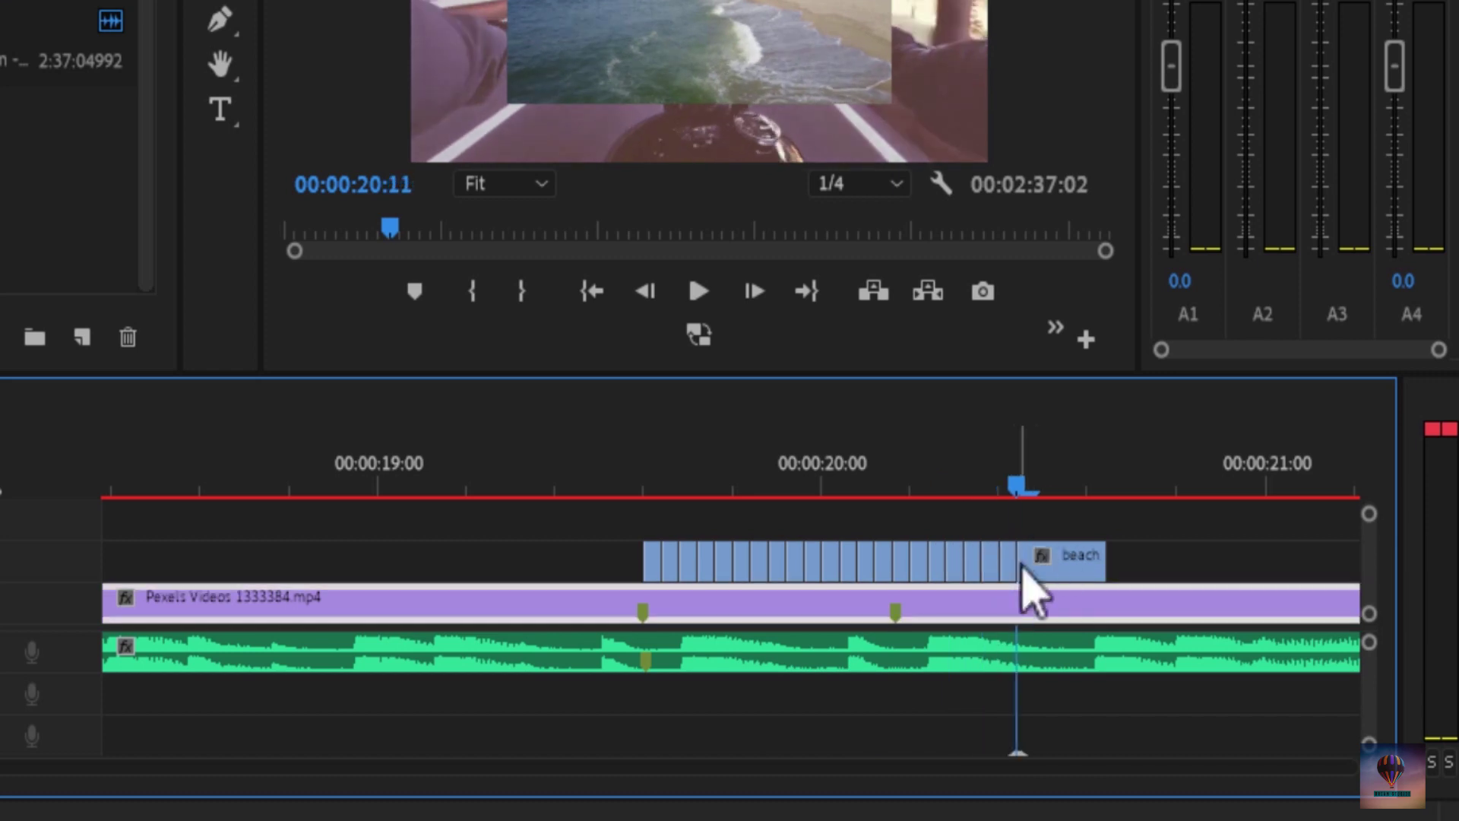
Apply Set to Frame Size to all the one-frame beach pieces on V2.
key(v)
right_click(666, 562)
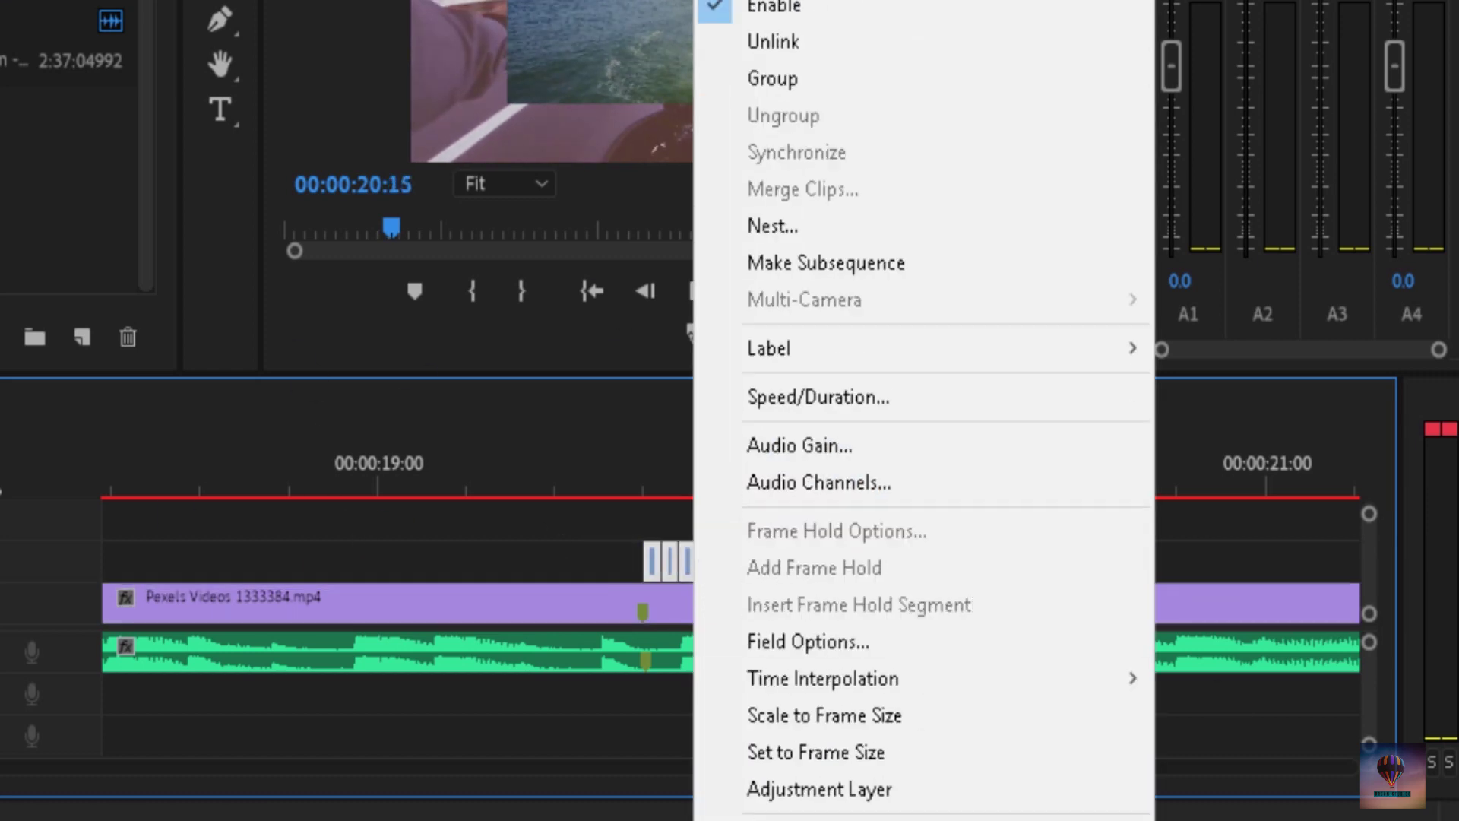
click(604, 567)
key(Left)
click(775, 753)
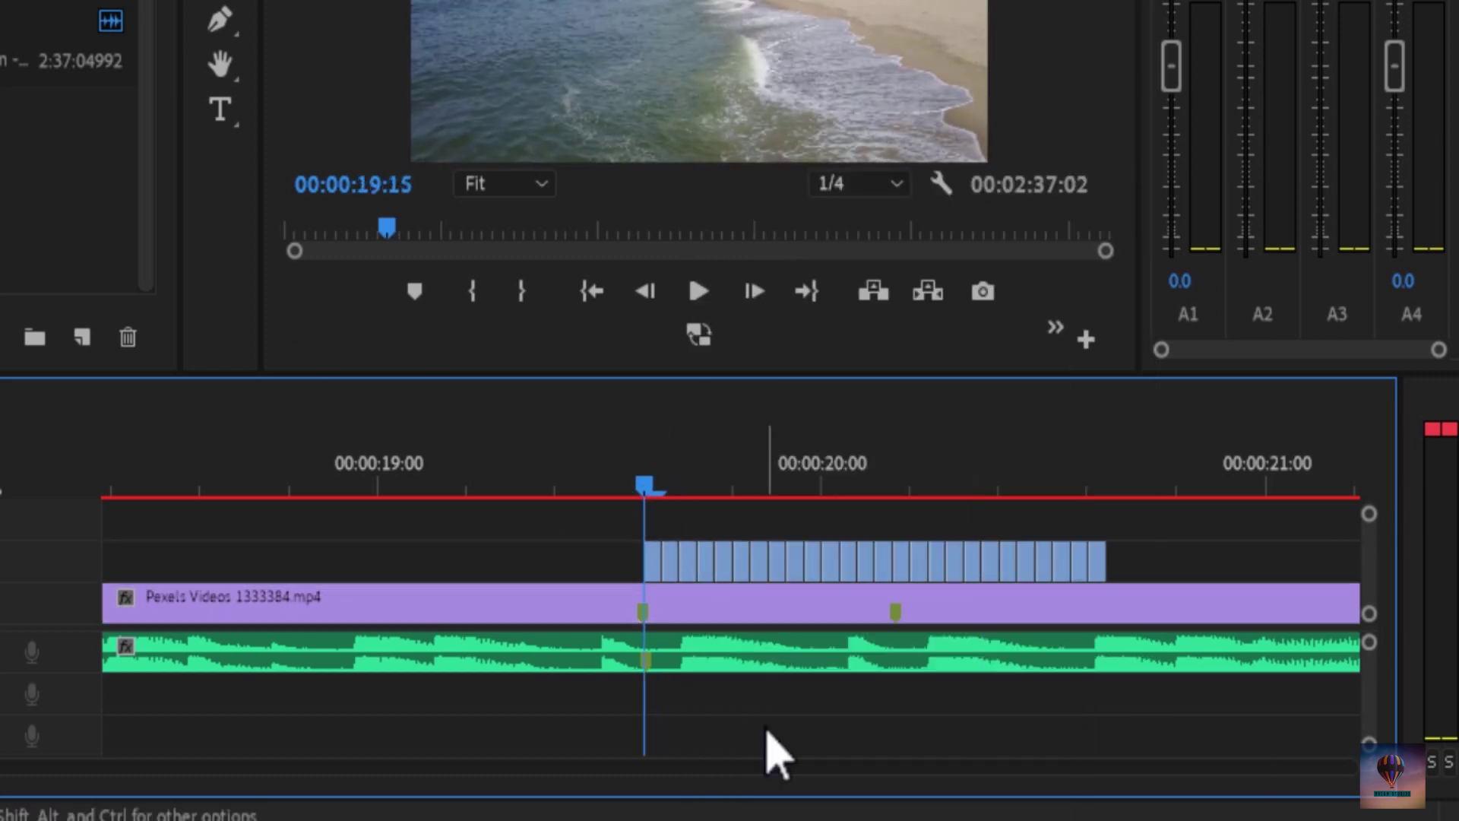
Delete every second one-frame beach piece along V2, leaving alternating one-frame gaps.
click(672, 560)
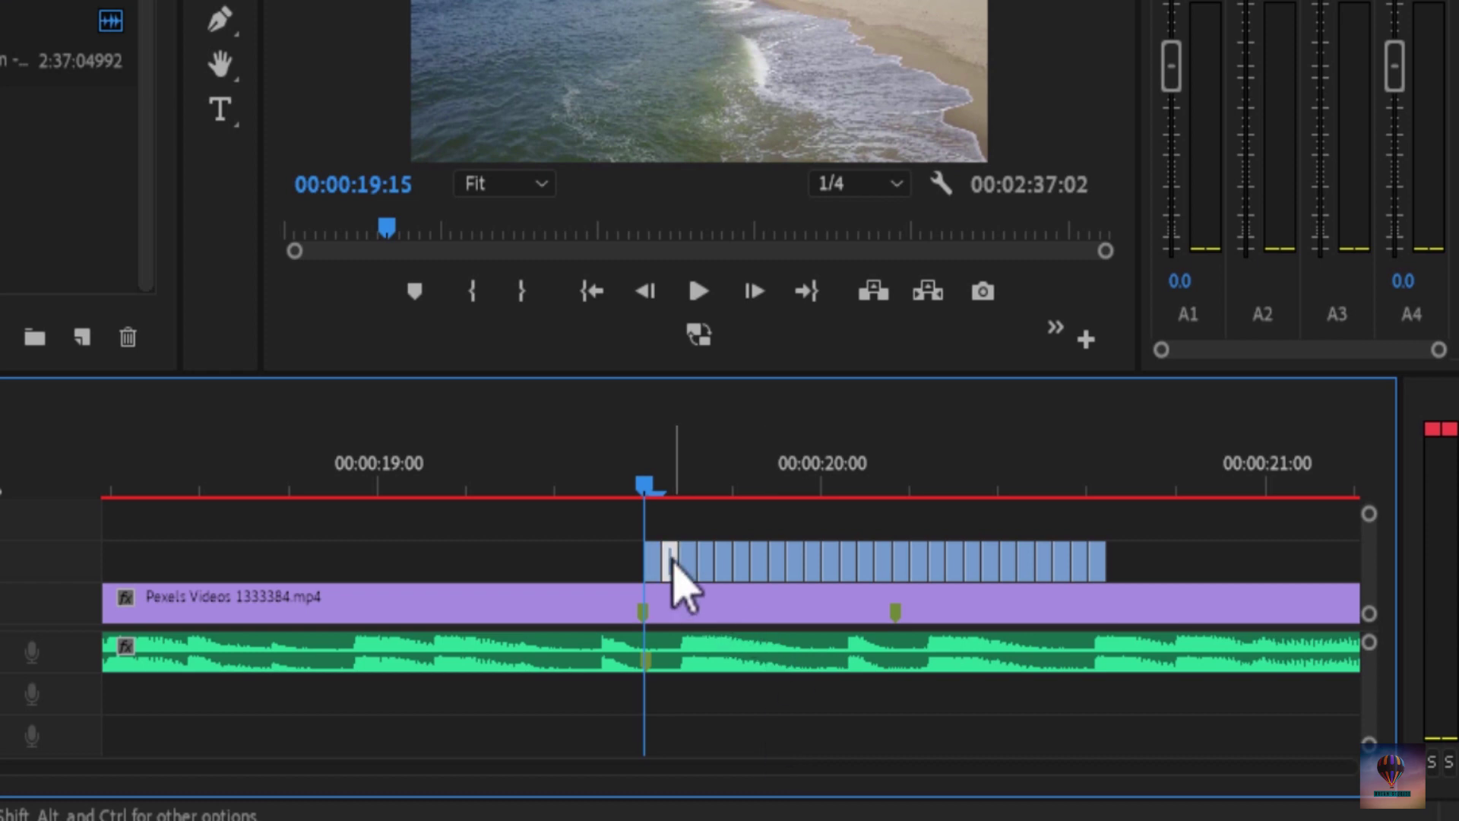
key(Delete)
click(708, 560)
key(Delete)
click(744, 559)
key(Delete)
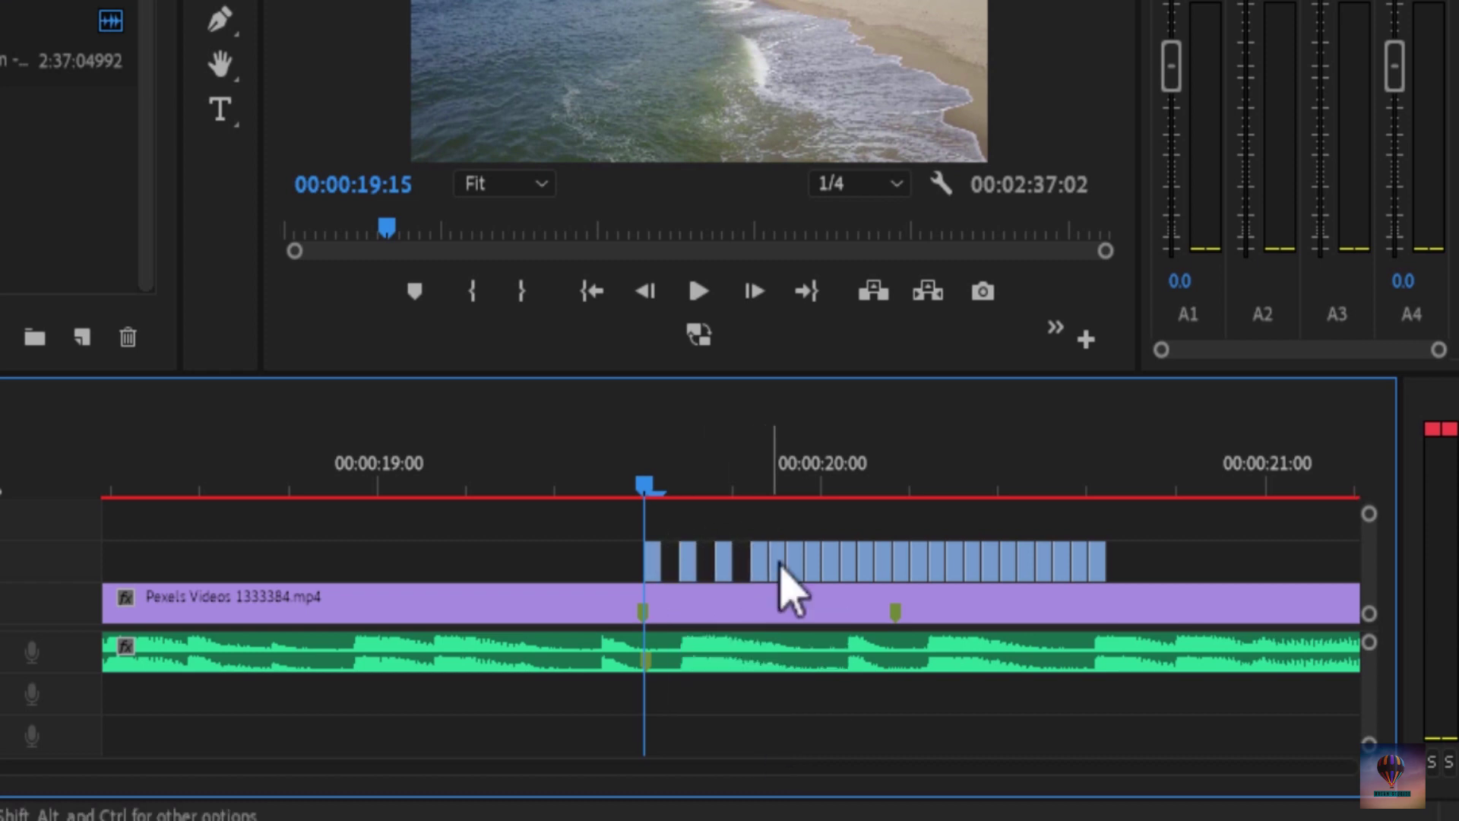
click(779, 561)
key(Delete)
click(819, 562)
key(Delete)
click(853, 562)
key(Delete)
click(889, 563)
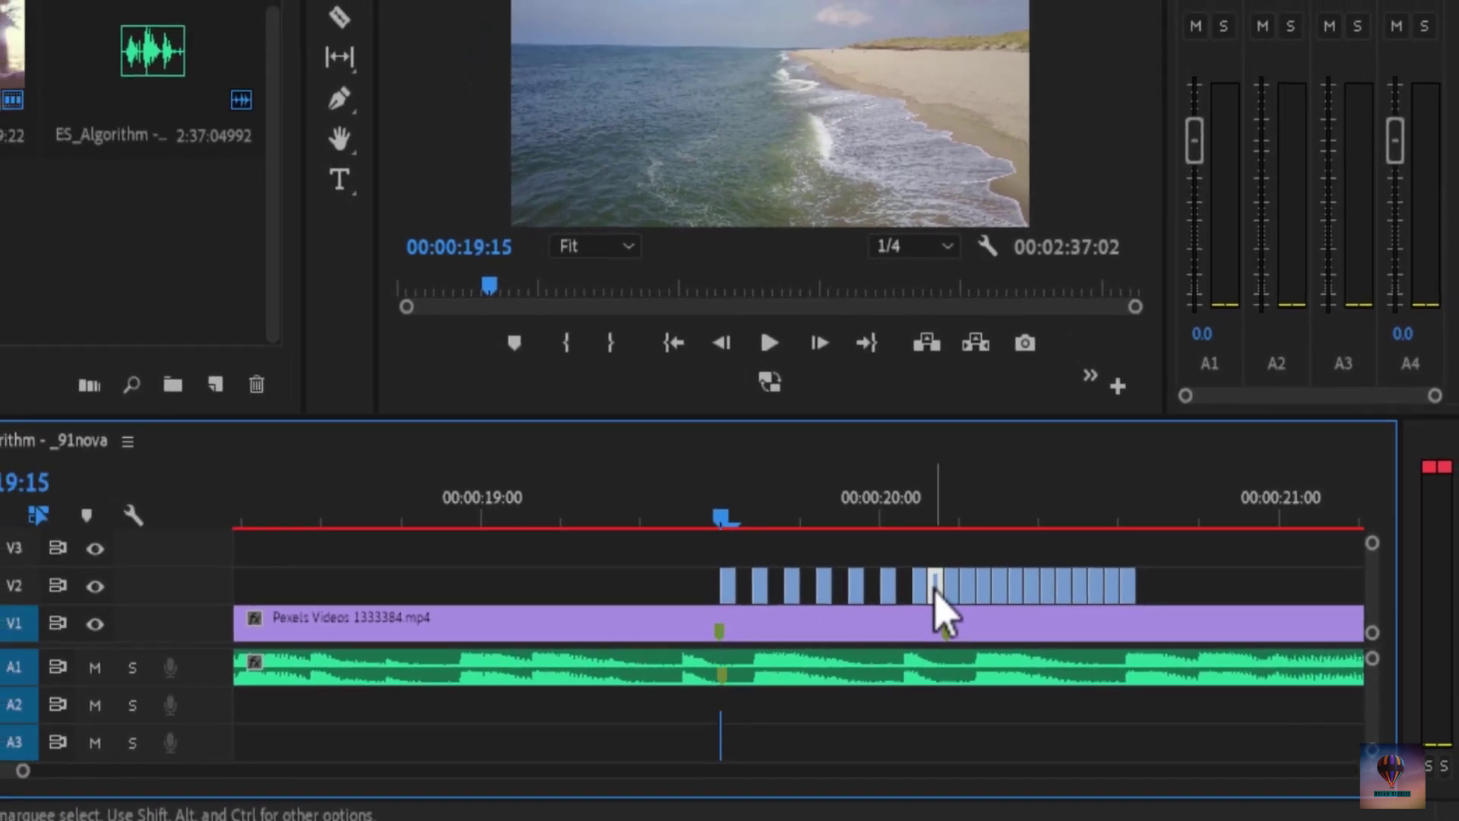
key(Delete)
click(924, 564)
key(Delete)
click(1015, 597)
key(Delete)
click(1046, 597)
key(Delete)
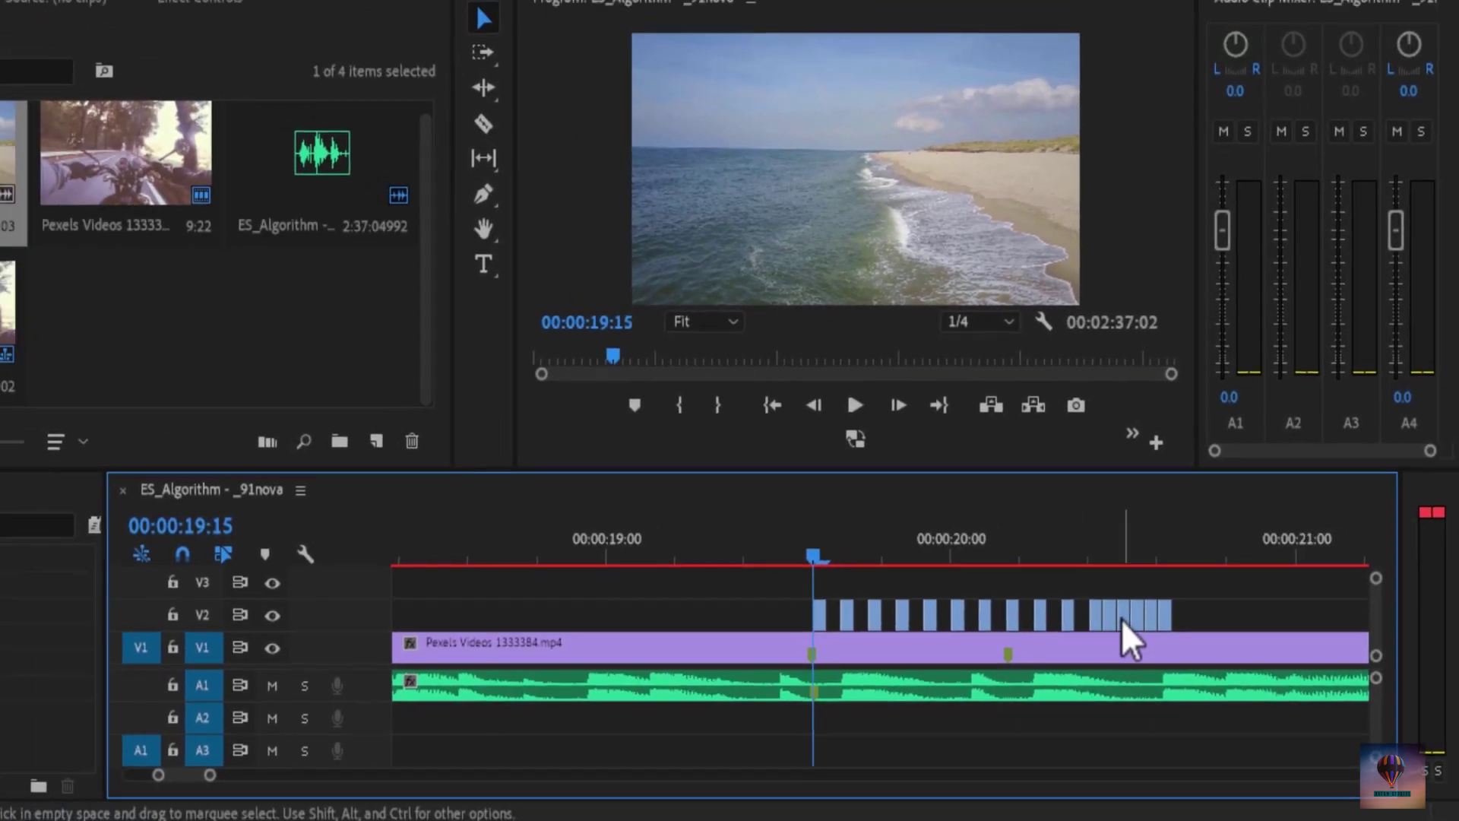
click(1078, 596)
key(Delete)
click(1147, 623)
key(Delete)
click(1173, 622)
key(Delete)
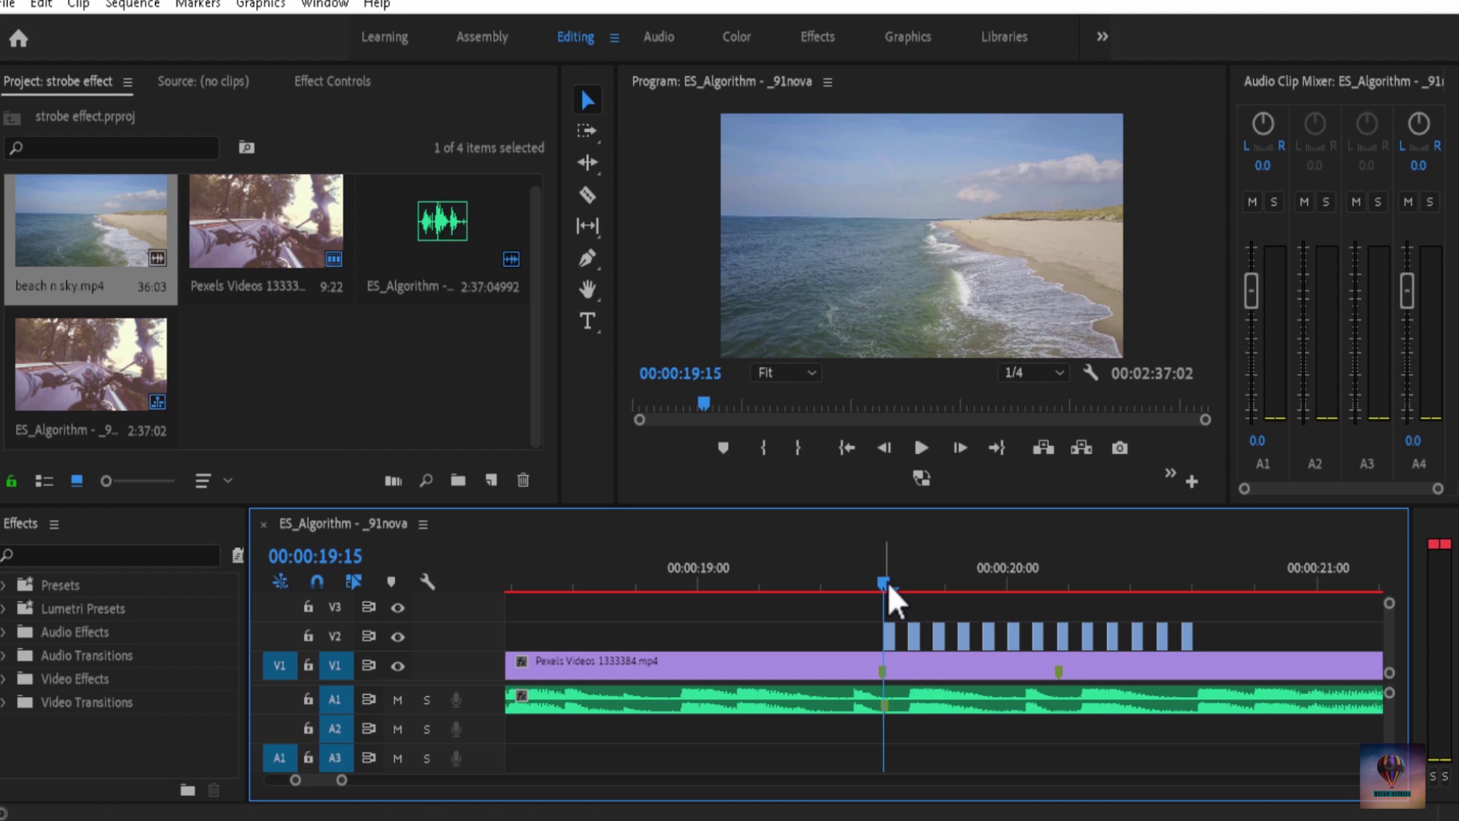
Review the beach strobe section from about 00:00:19:14 and delete all its one-frame pieces from V2.
key(Left)
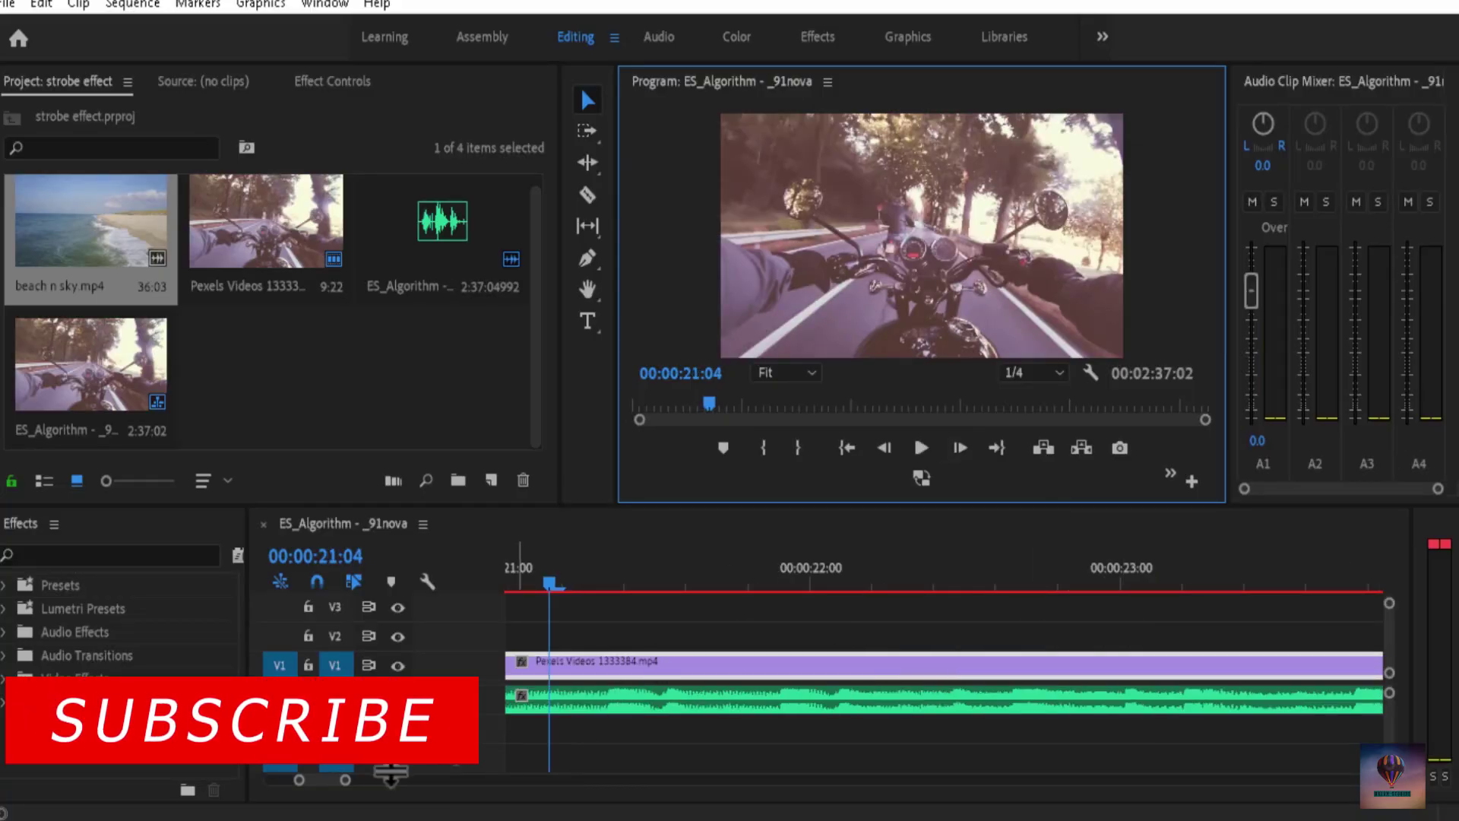
mouse_move(346, 781)
mouse_down()
mouse_move(395, 776)
mouse_move(361, 780)
mouse_up()
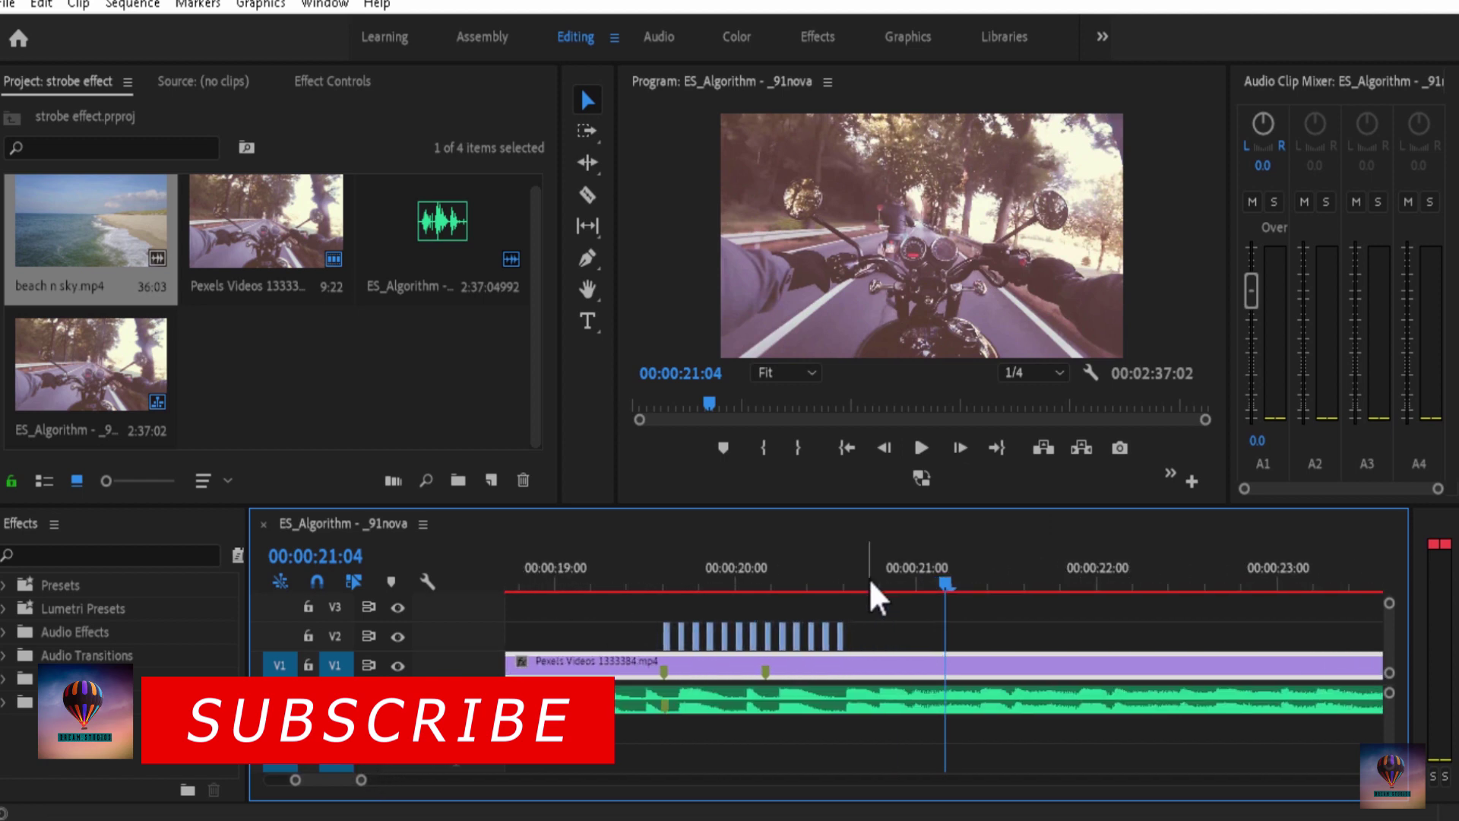
drag(949, 579, 656, 586)
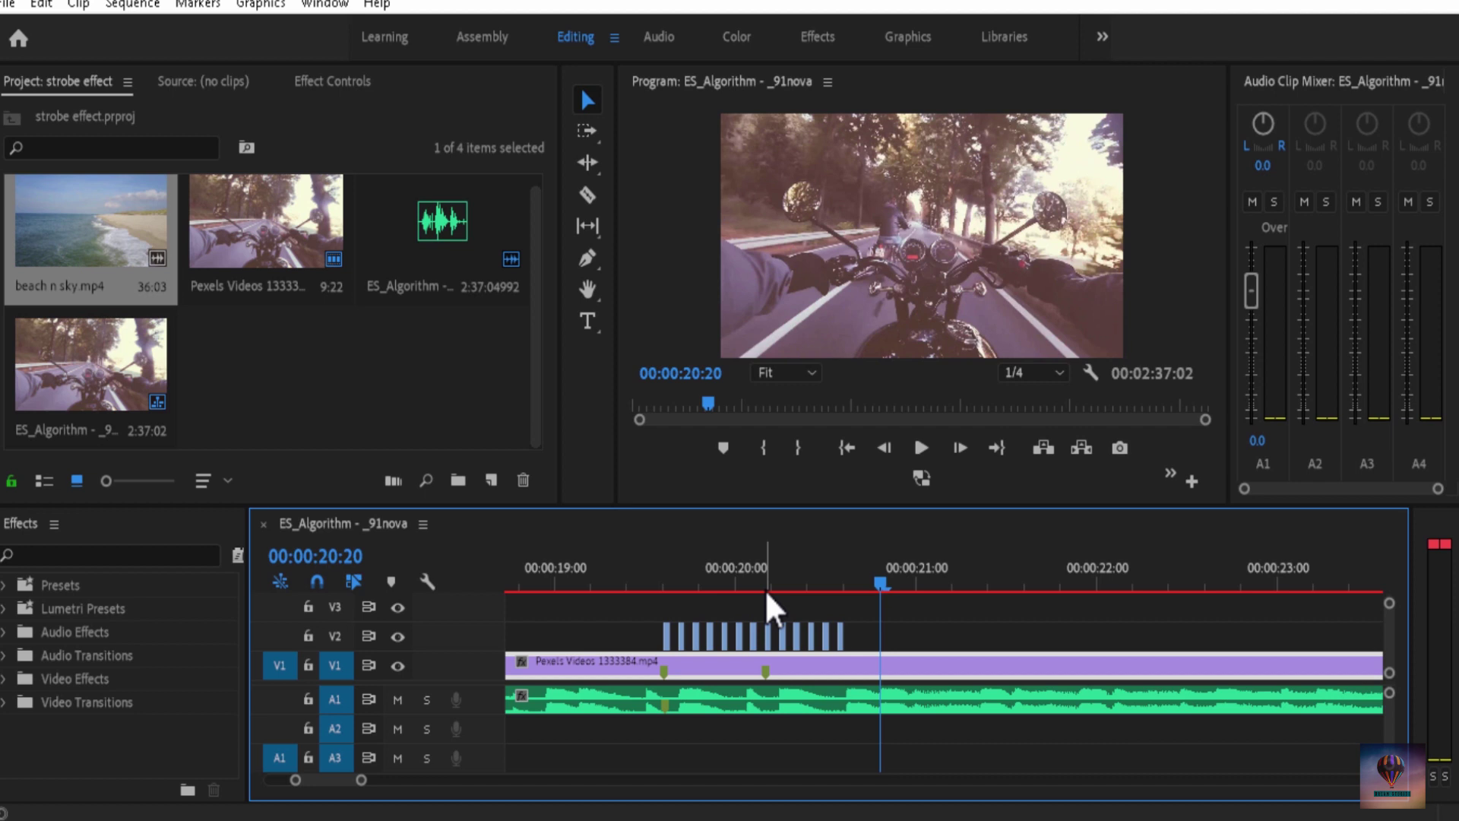
drag(882, 590, 657, 587)
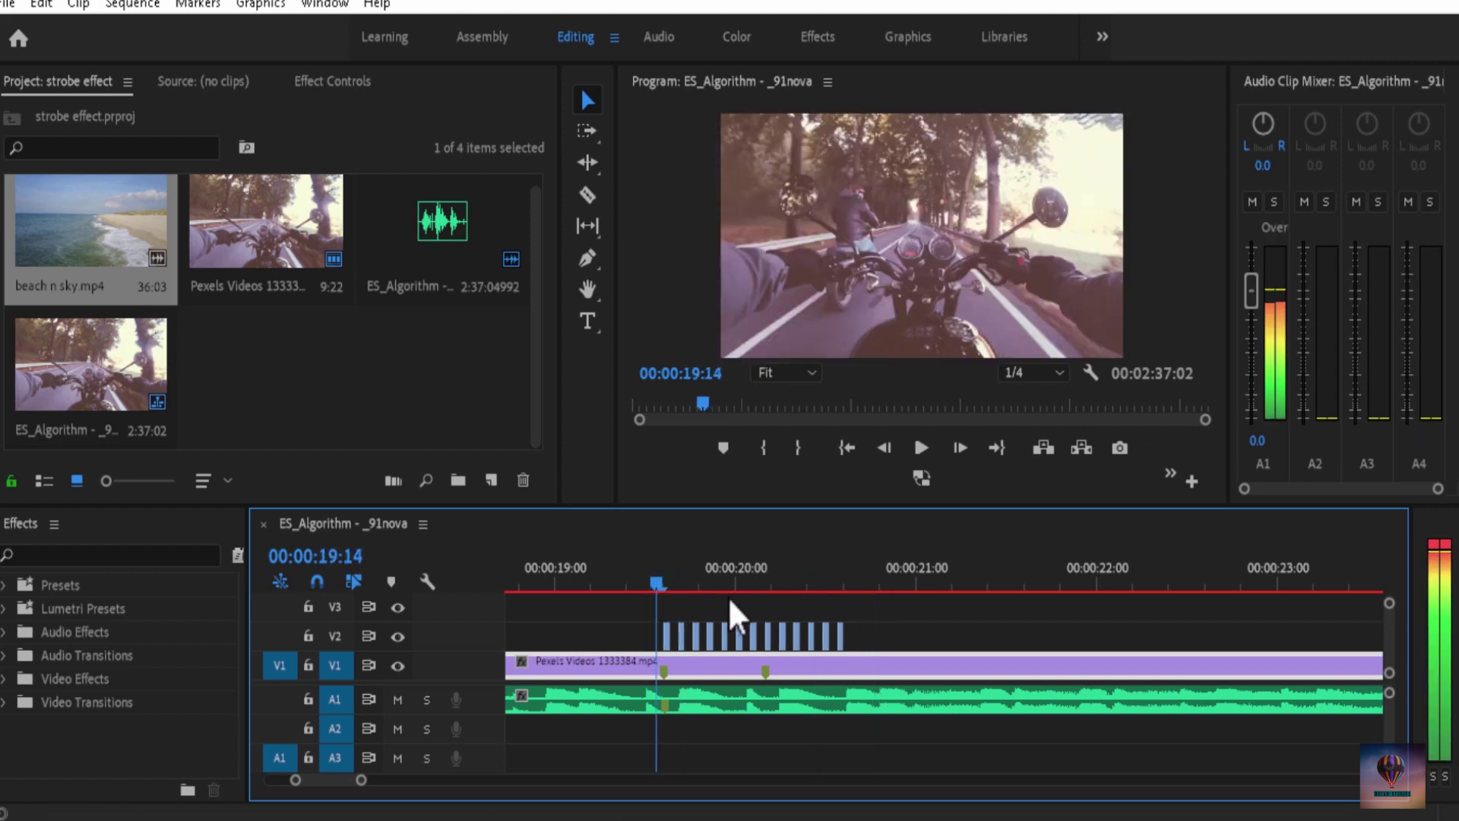
drag(868, 597, 664, 636)
key(Delete)
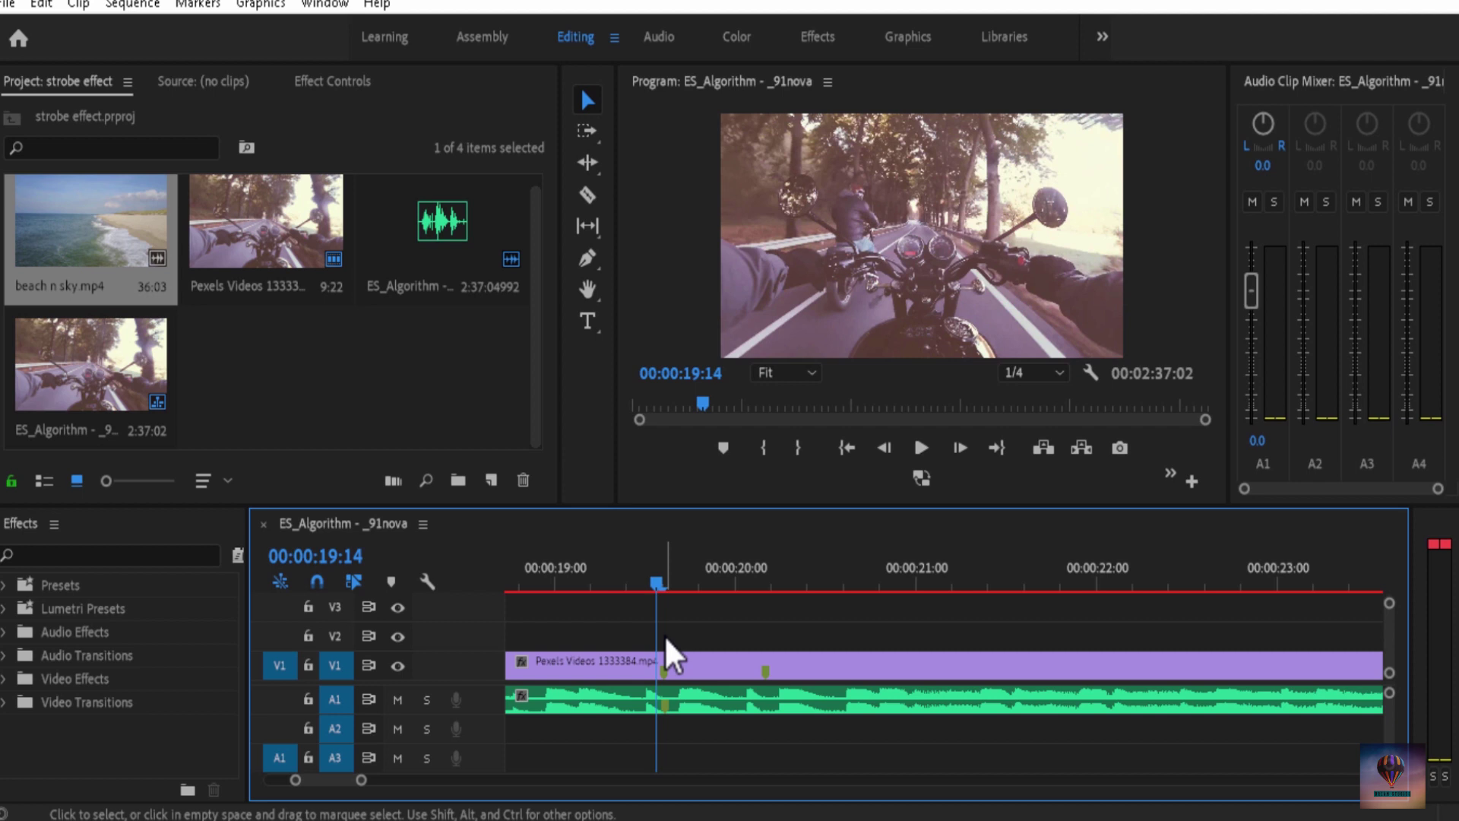
Create a 1920 × 1080, 25 fps Black Video item and place it on V2 starting at the 00:00:19:15 marker.
right_click(345, 345)
mouse_move(412, 448)
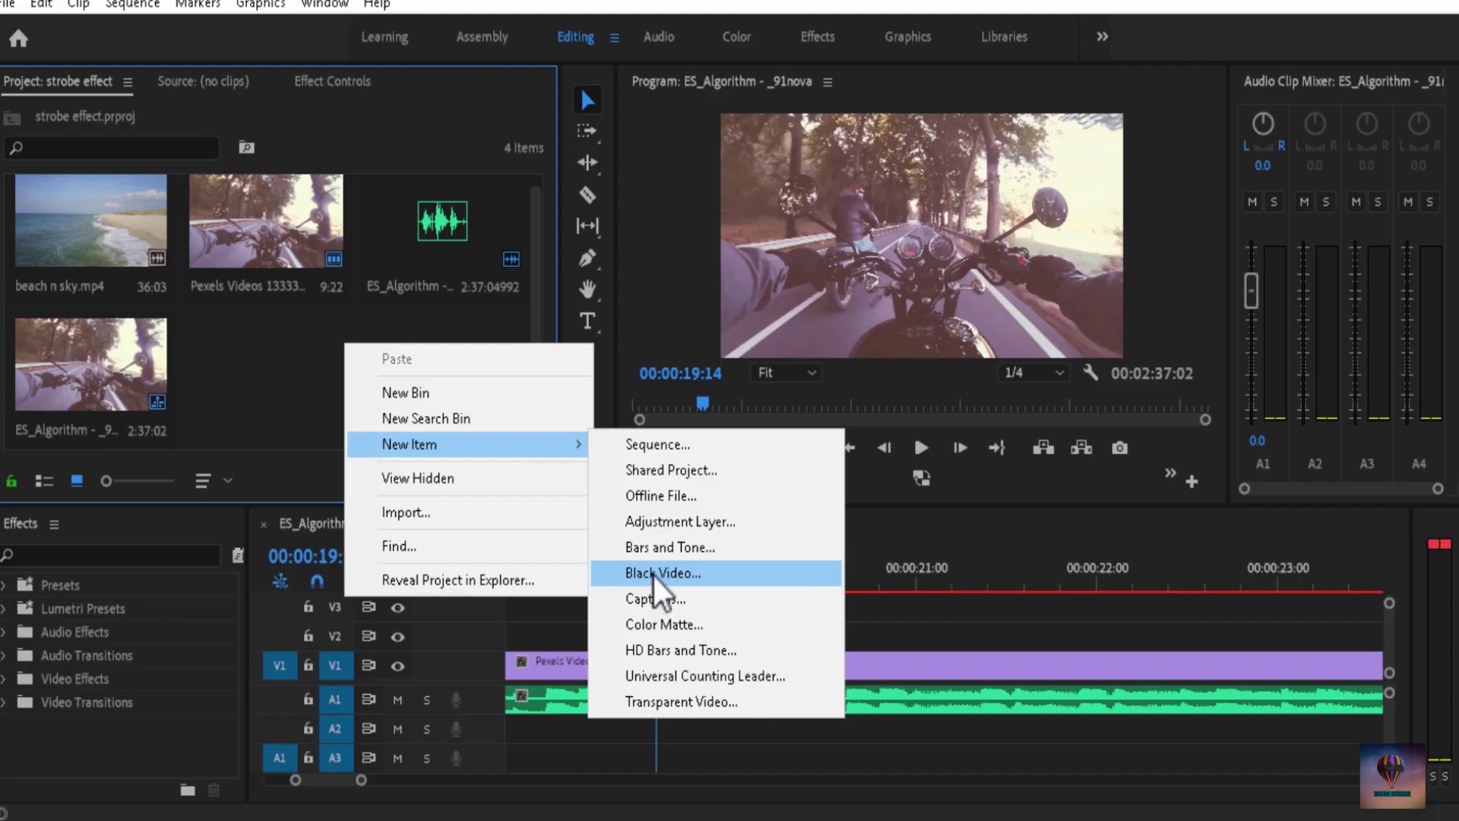
click(654, 576)
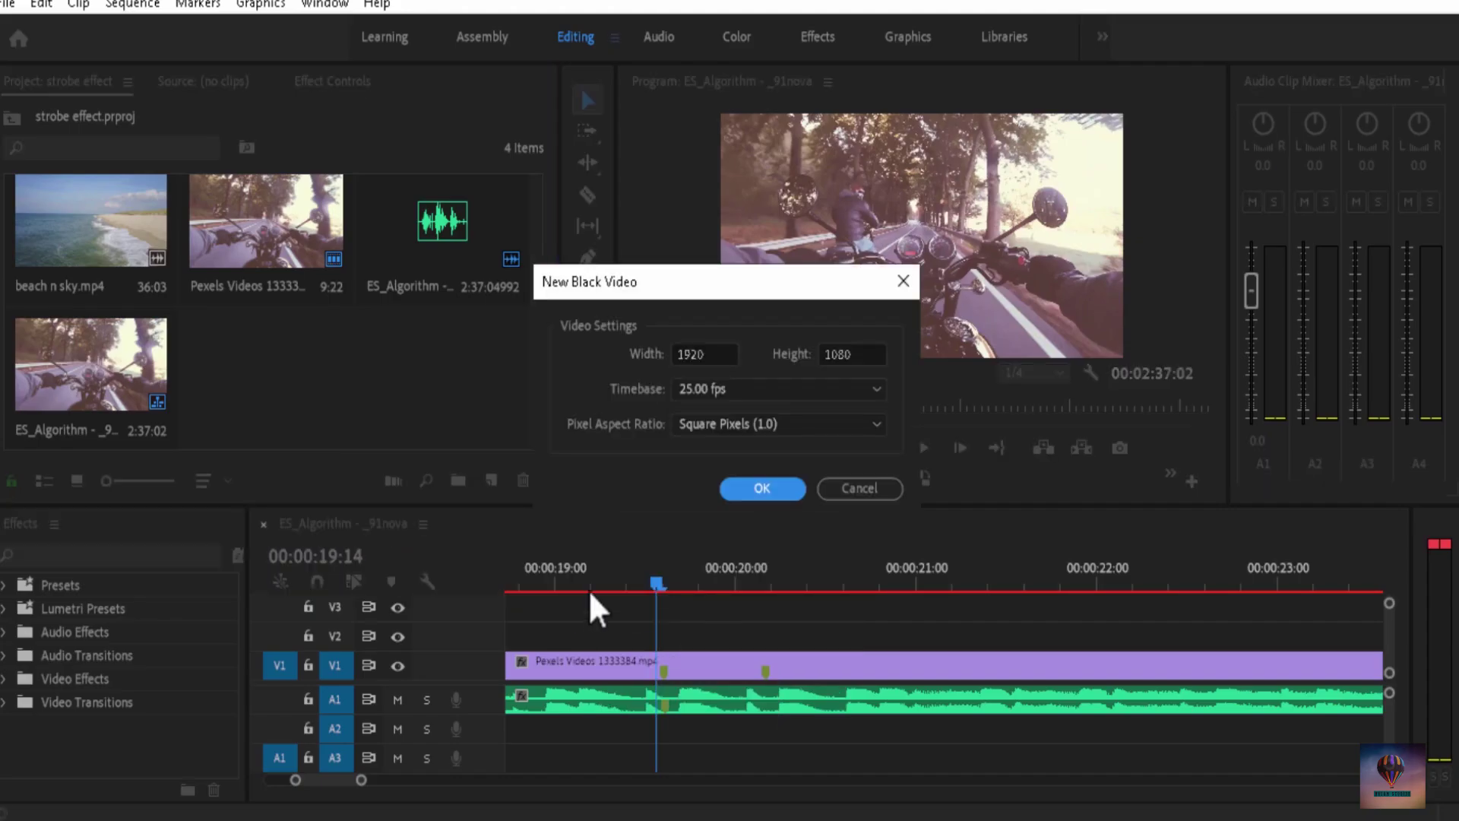
click(753, 486)
drag(286, 423, 661, 640)
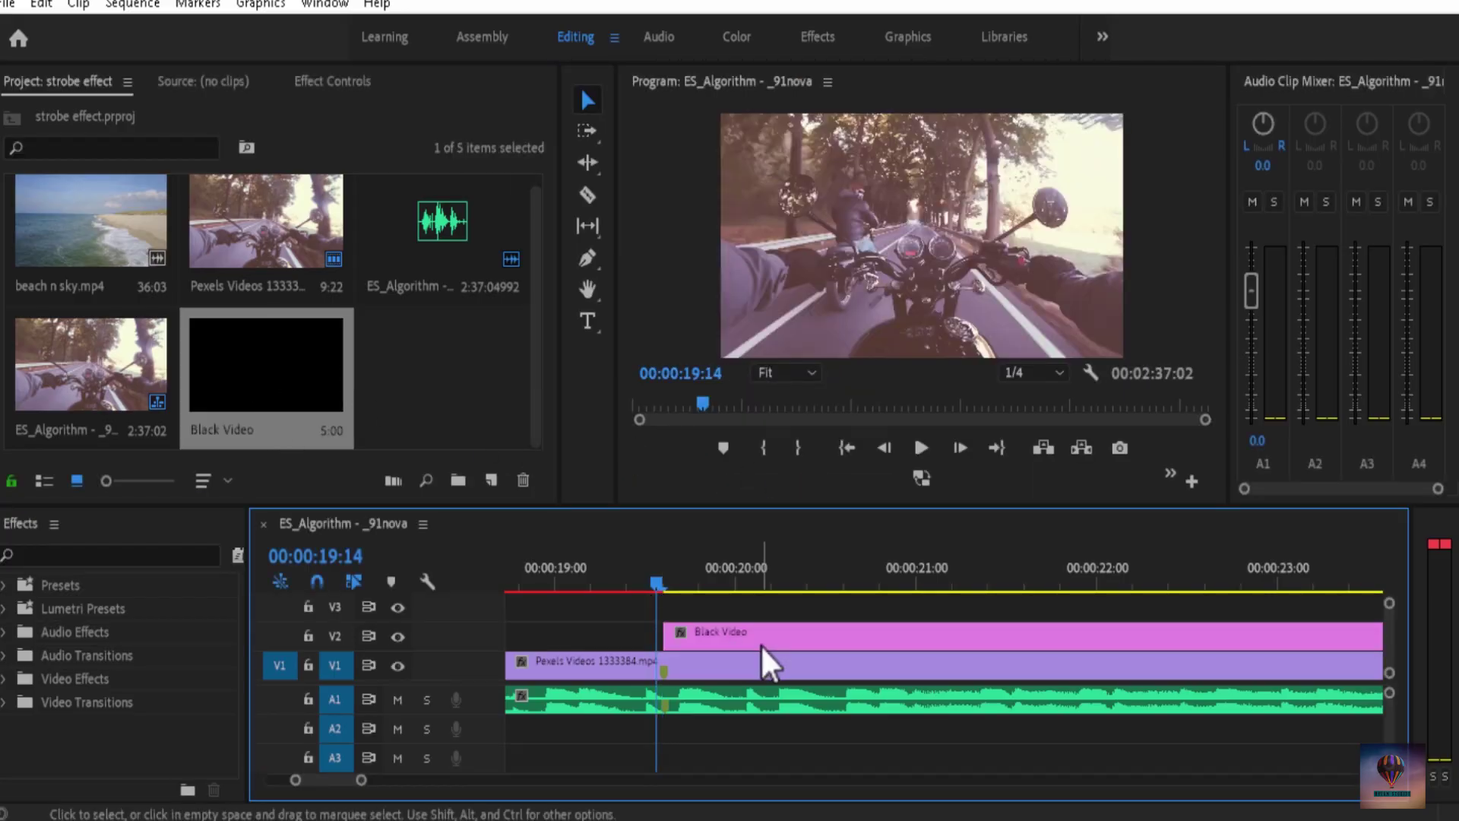
Split the Black Video clip on V2 at the second beat marker and delete the part after the cut.
key(c)
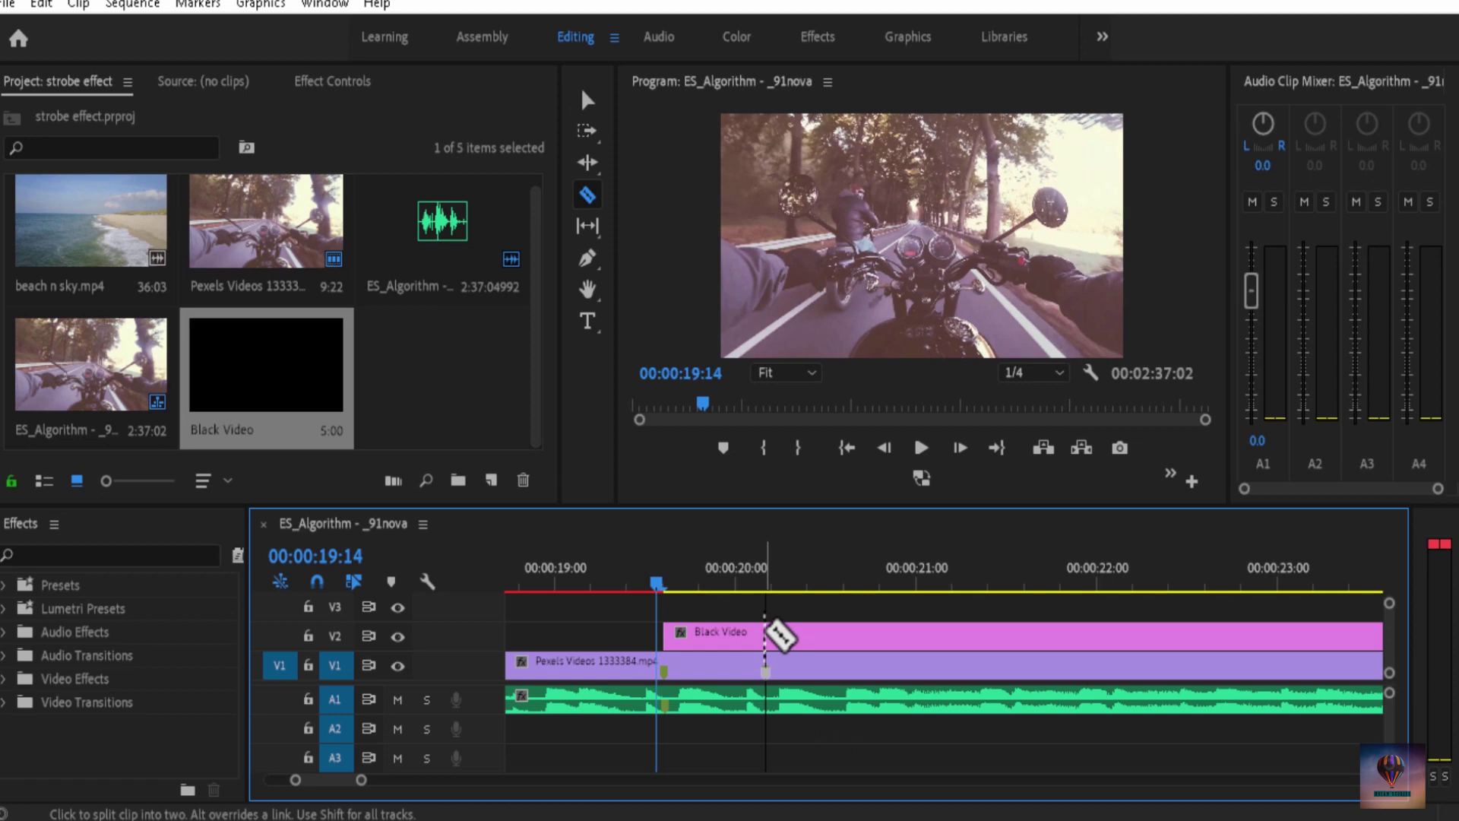
click(764, 635)
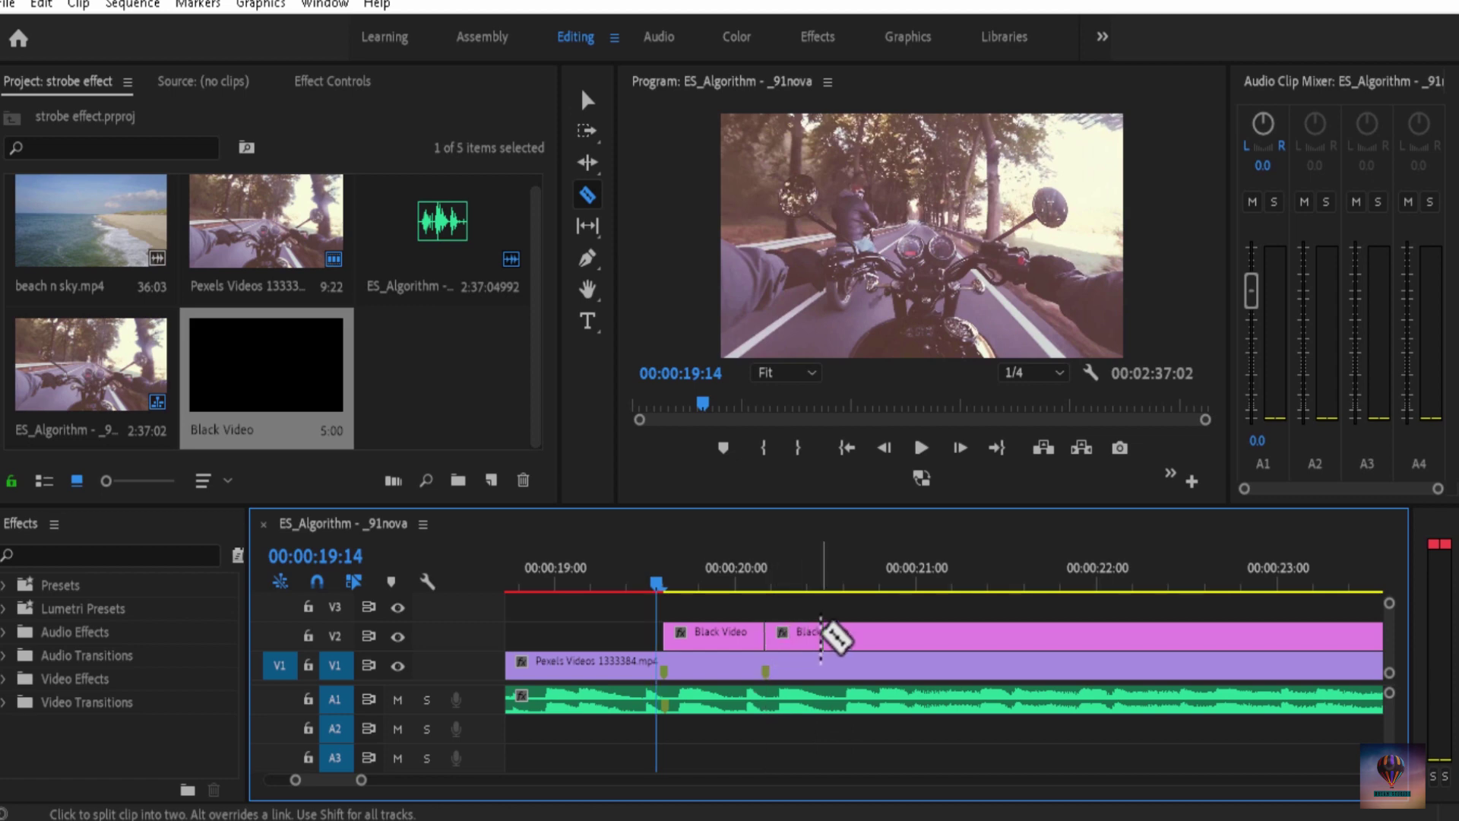
key(v)
click(846, 641)
key(Delete)
Play back the black section and extend the Black Video clip on V2 to end at about 00:00:20:15.
key(space)
click(657, 579)
key(space)
key(space)
drag(764, 636, 845, 636)
Split the Black Video clip on V2 at every frame from 00:00:19:16 to 00:00:20:14 with the Razor tool.
click(664, 581)
key(space)
key(space)
key(c)
key(Right)
key(Right)
click(671, 637)
click(685, 637)
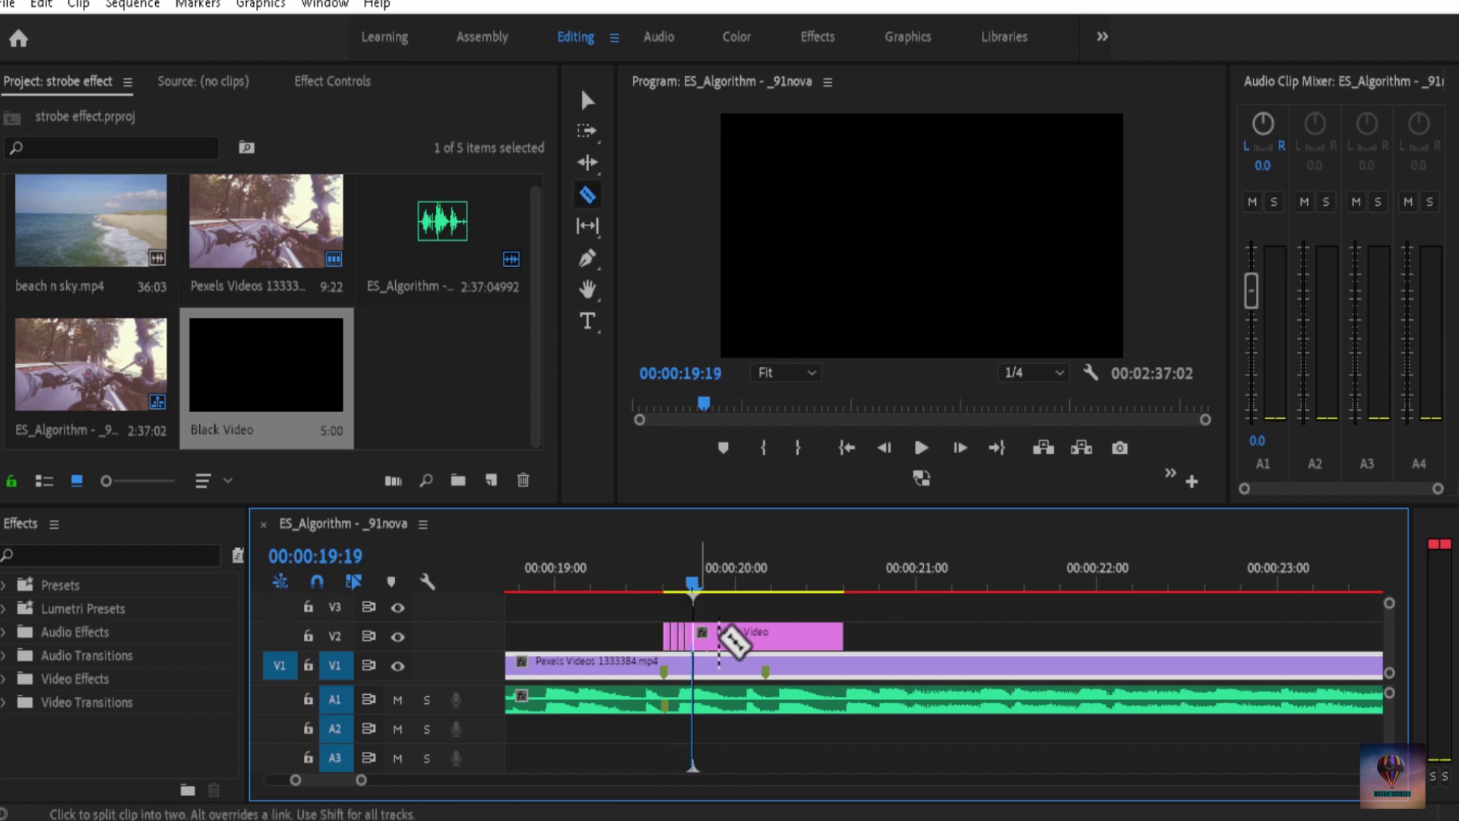
key(Right)
key(Right)
key(Right)
click(714, 637)
key(Right)
key(Right)
click(729, 637)
key(Right)
key(Right)
key(Right)
key(Right)
key(Right)
click(765, 637)
key(Right)
key(Right)
key(Right)
click(787, 637)
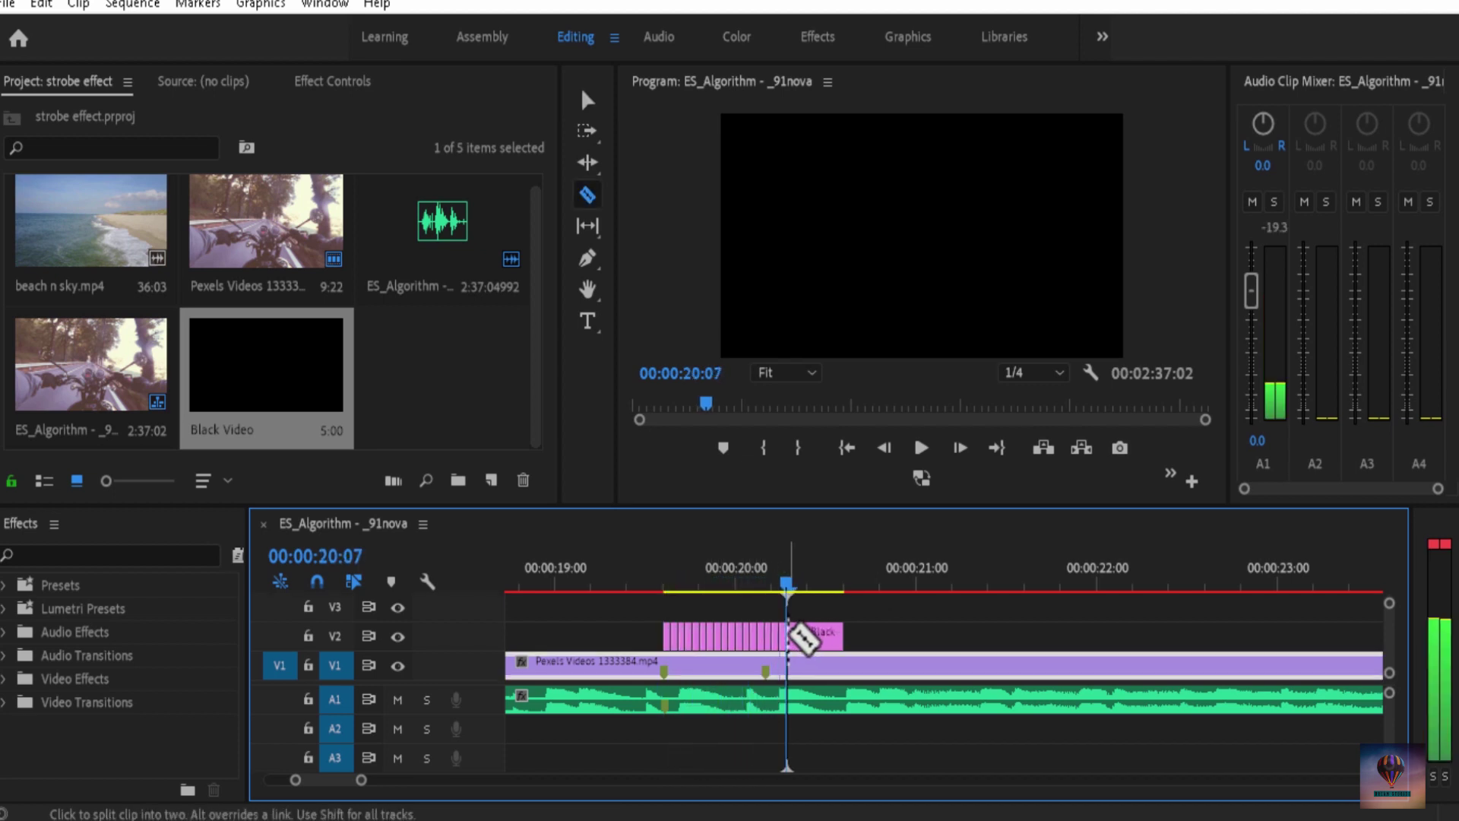
key(Right)
key(Right)
key(Right)
click(808, 637)
key(Right)
key(Right)
key(Right)
click(830, 637)
key(Right)
click(837, 637)
Delete every second one-frame Black Video piece along V2, leaving alternating one-frame gaps.
key(v)
click(675, 631)
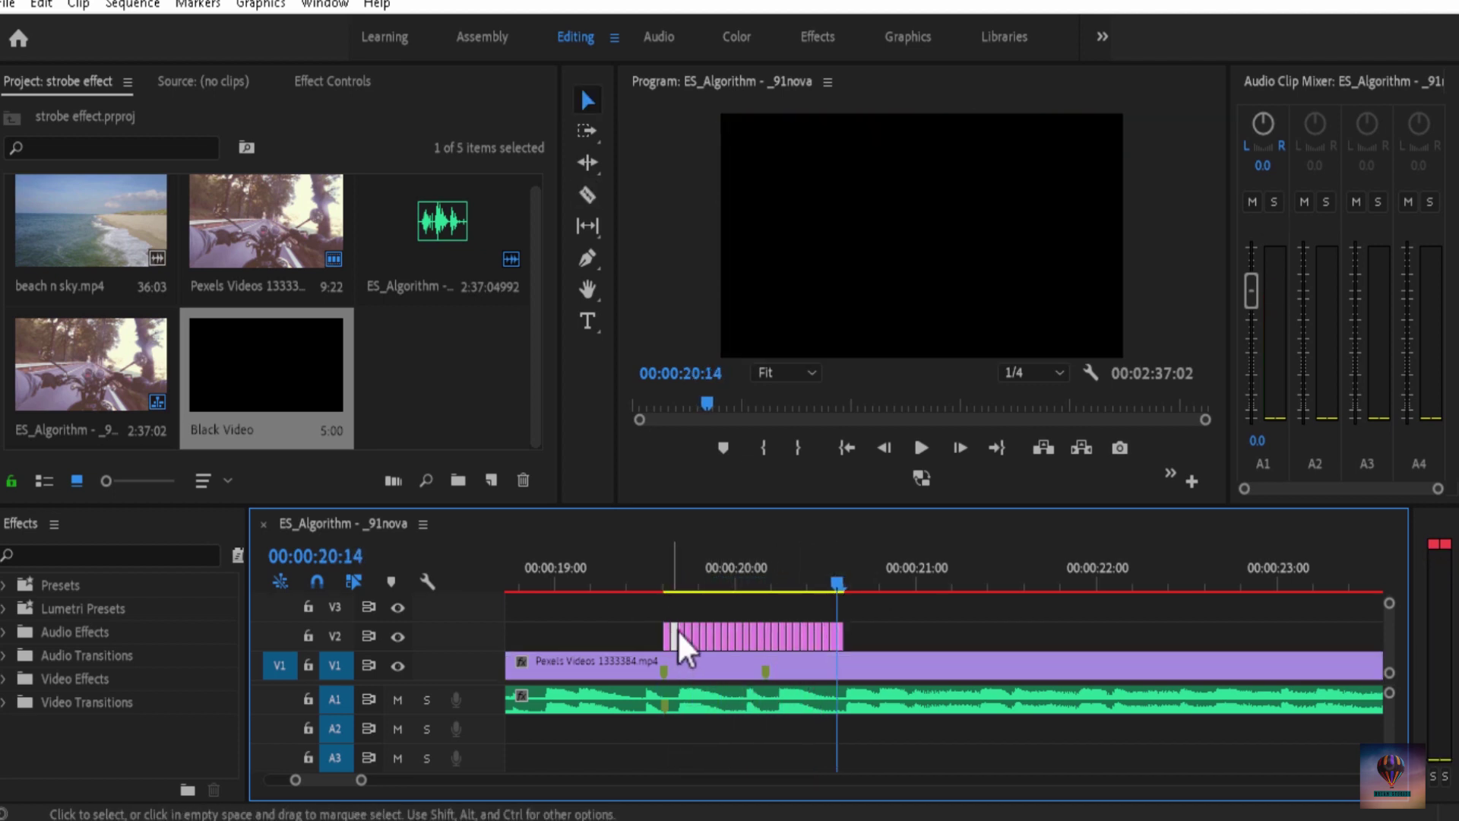
key(Delete)
click(689, 637)
key(Delete)
click(718, 637)
key(Delete)
click(748, 635)
key(Delete)
click(774, 637)
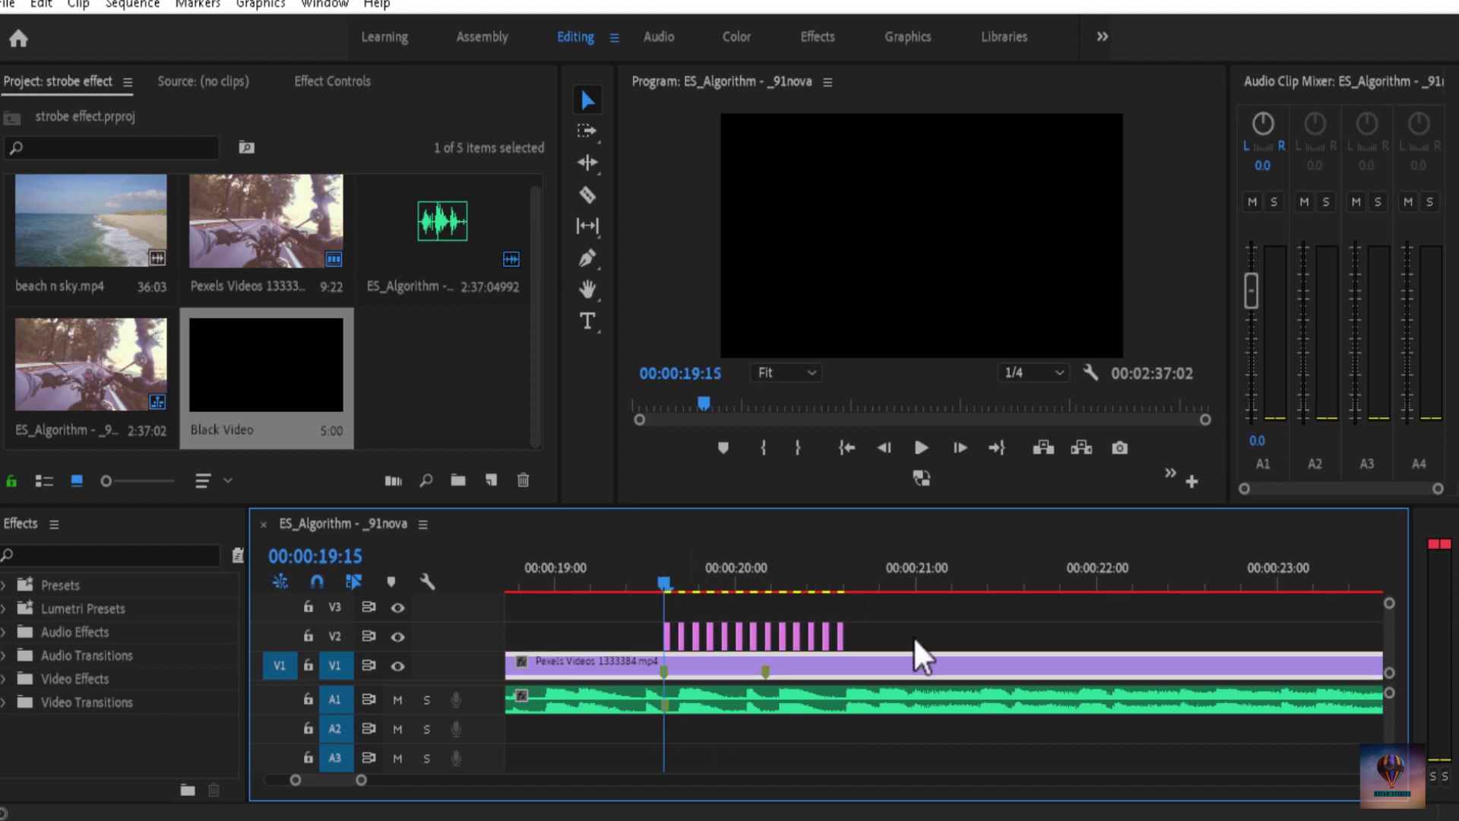
Play back the black strobe section and save the project.
key(space)
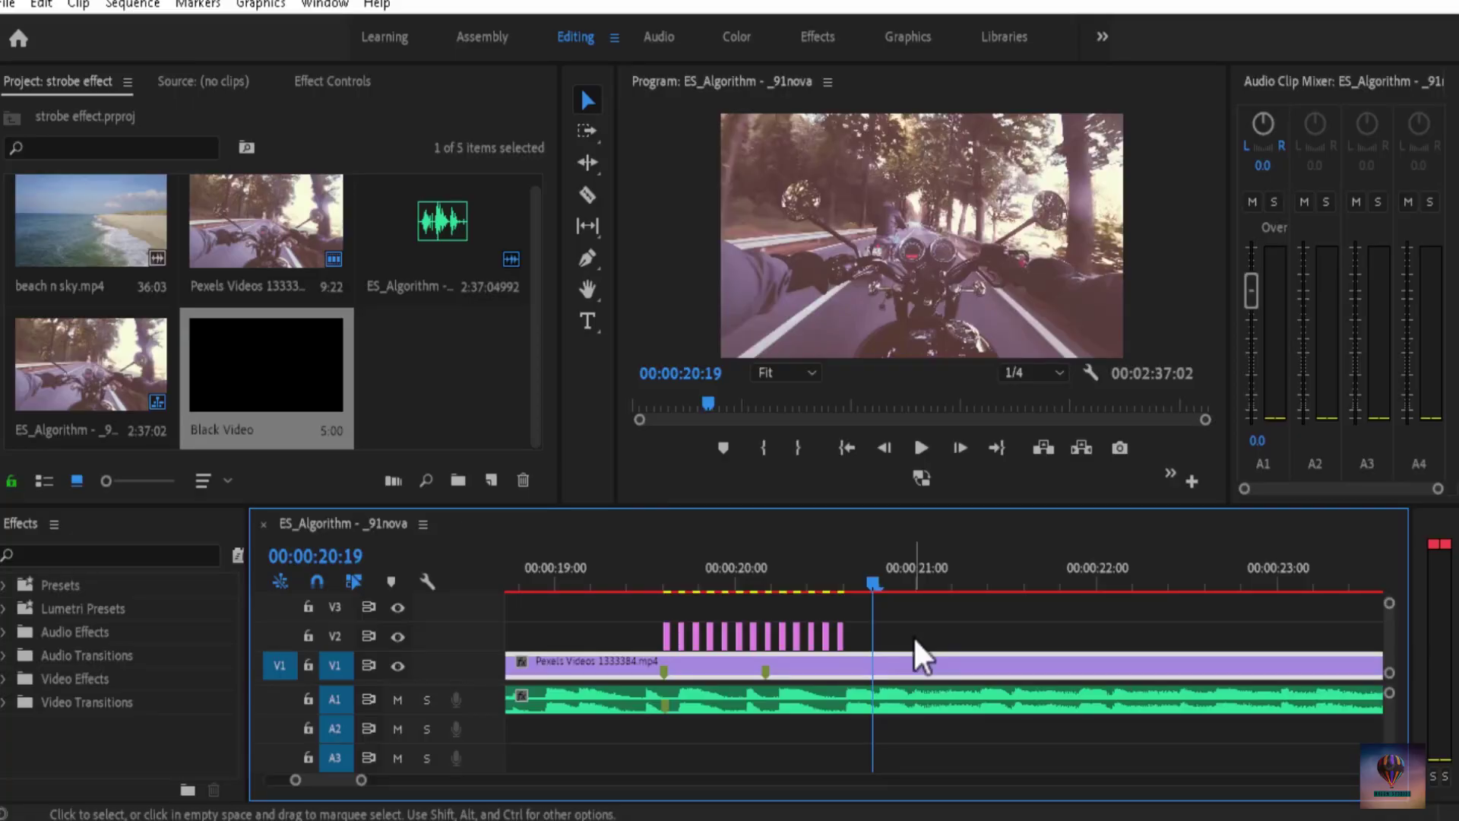
key(ctrl+s)
Cut one-frame pieces from the motorcycle clip on V1 between 00:00:19:15 and 00:00:19:18 with the Razor tool.
drag(830, 587, 663, 593)
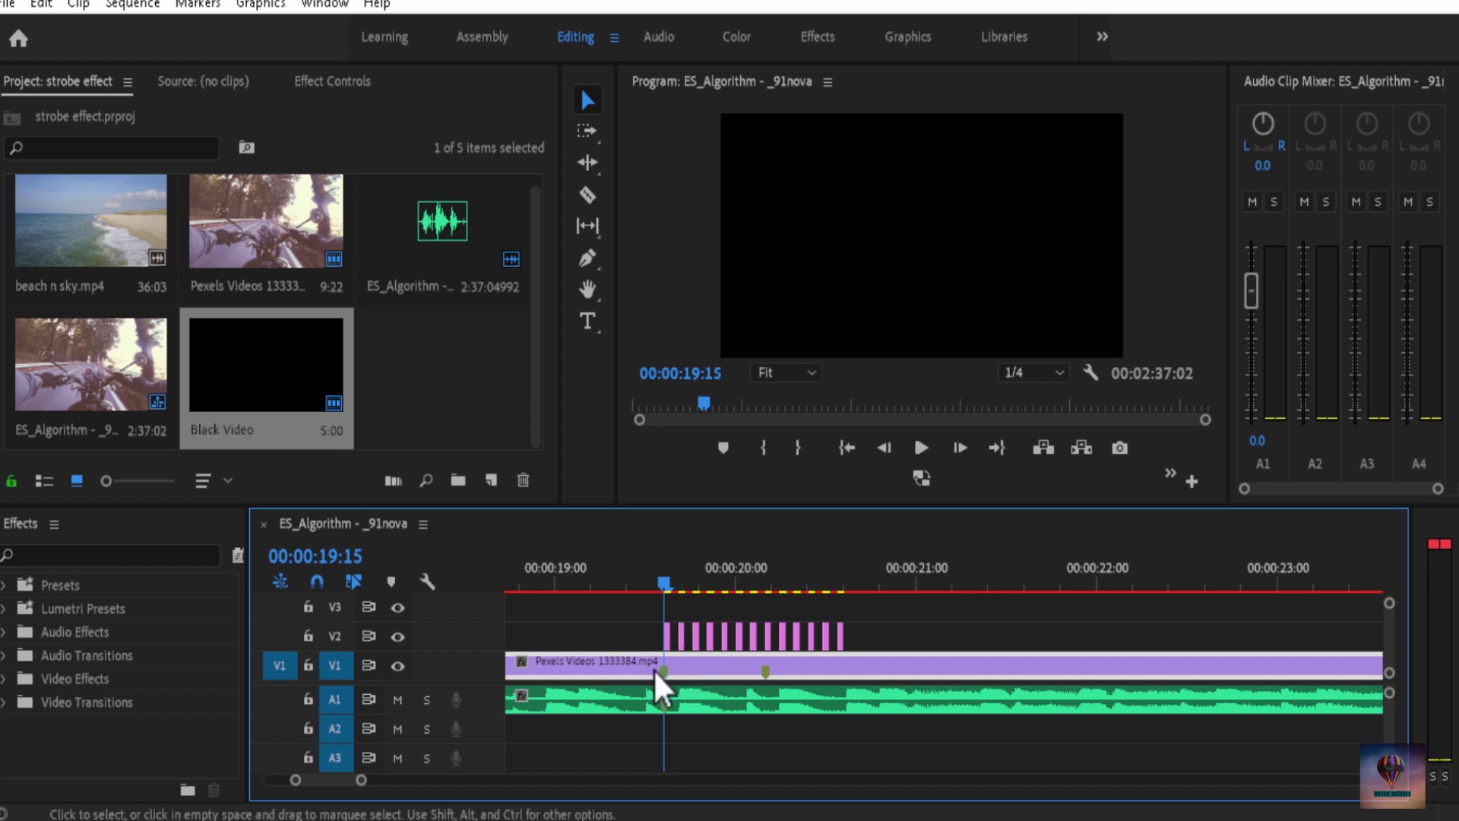
key(c)
click(668, 667)
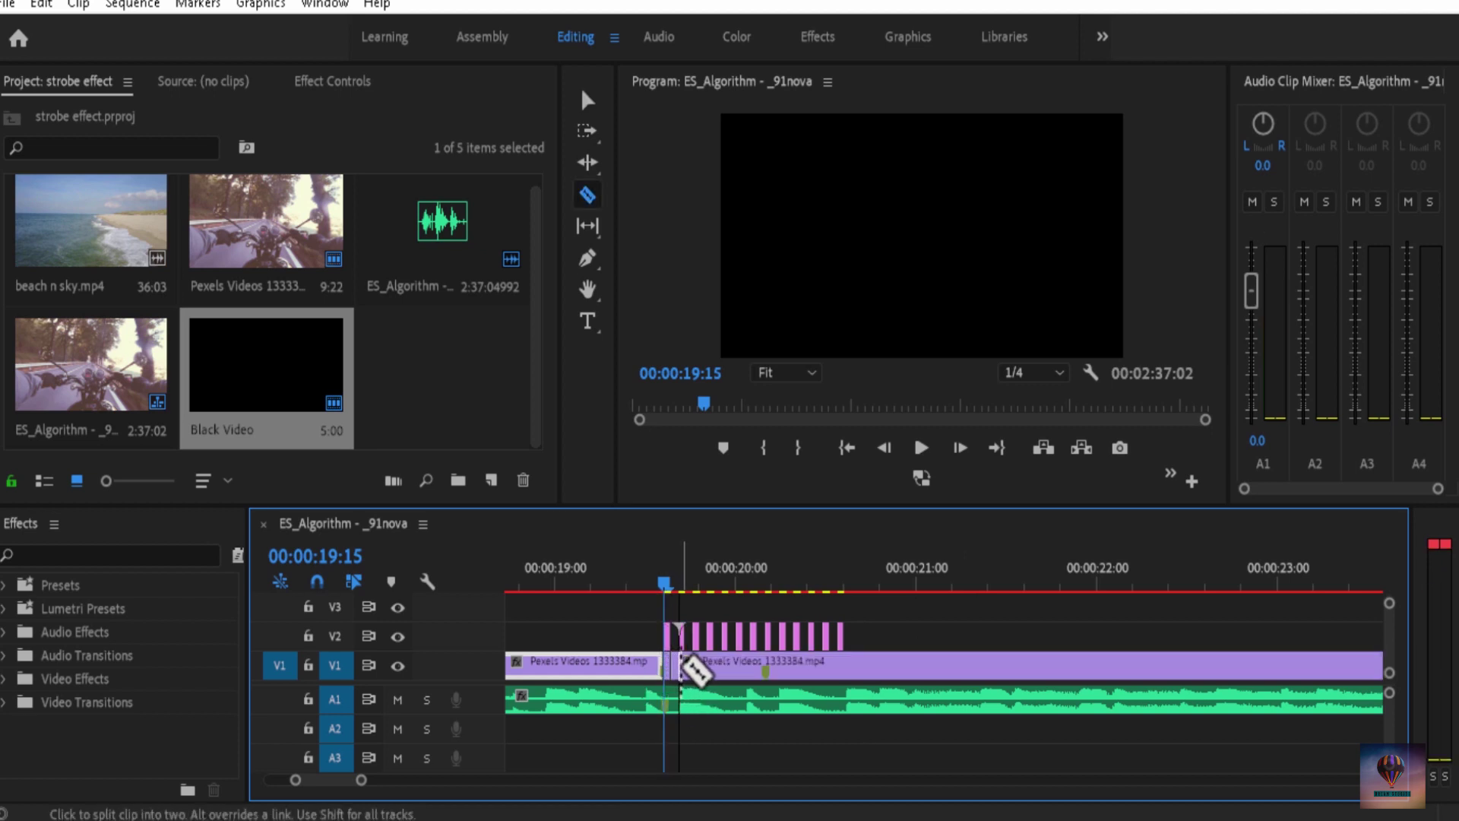
click(678, 667)
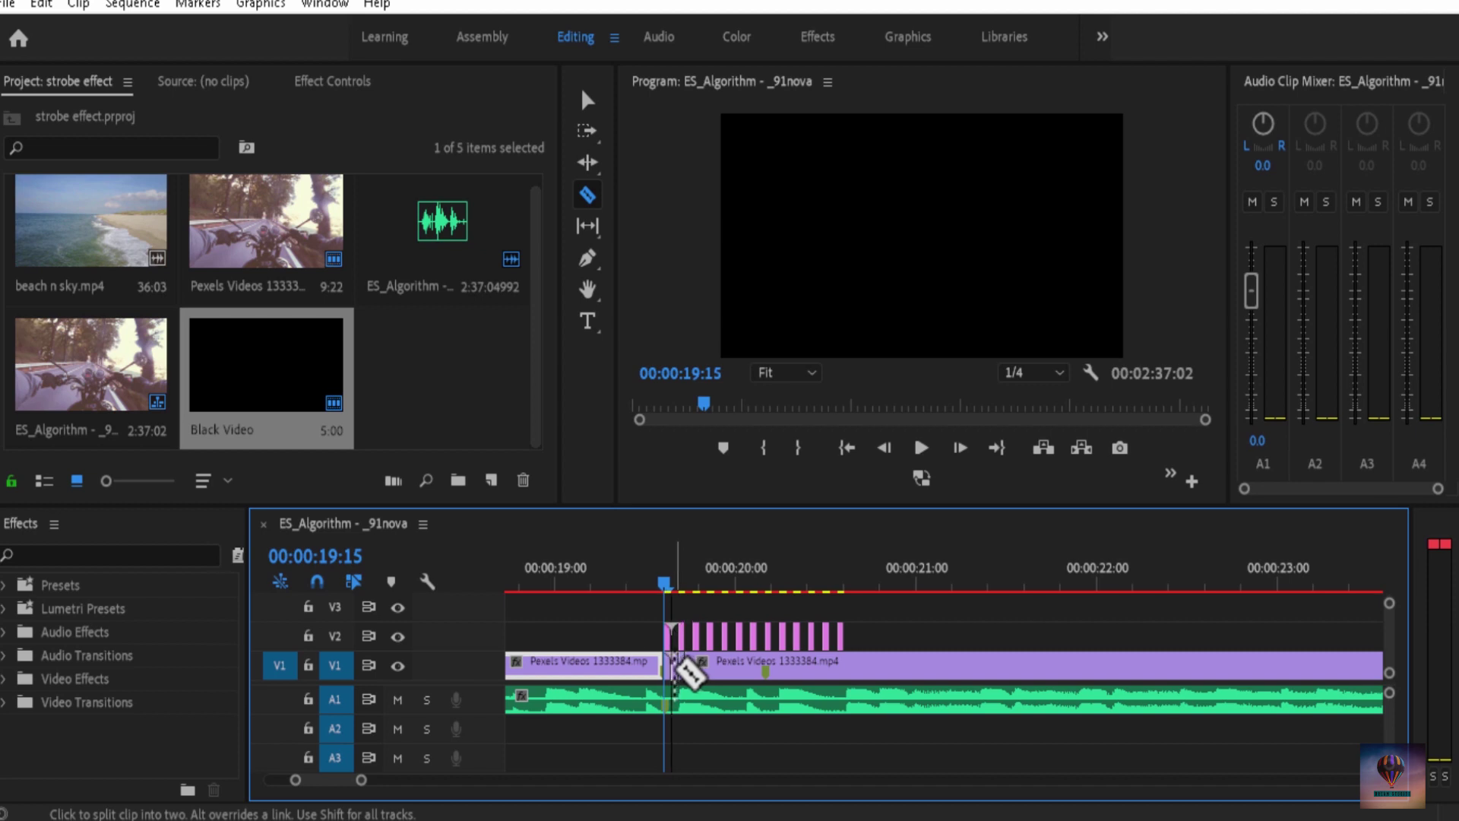
Delete the one-frame motorcycle piece at 00:00:19:16 on V1, keeping the rest of the clip in place.
key(Delete)
key(ctrl+z)
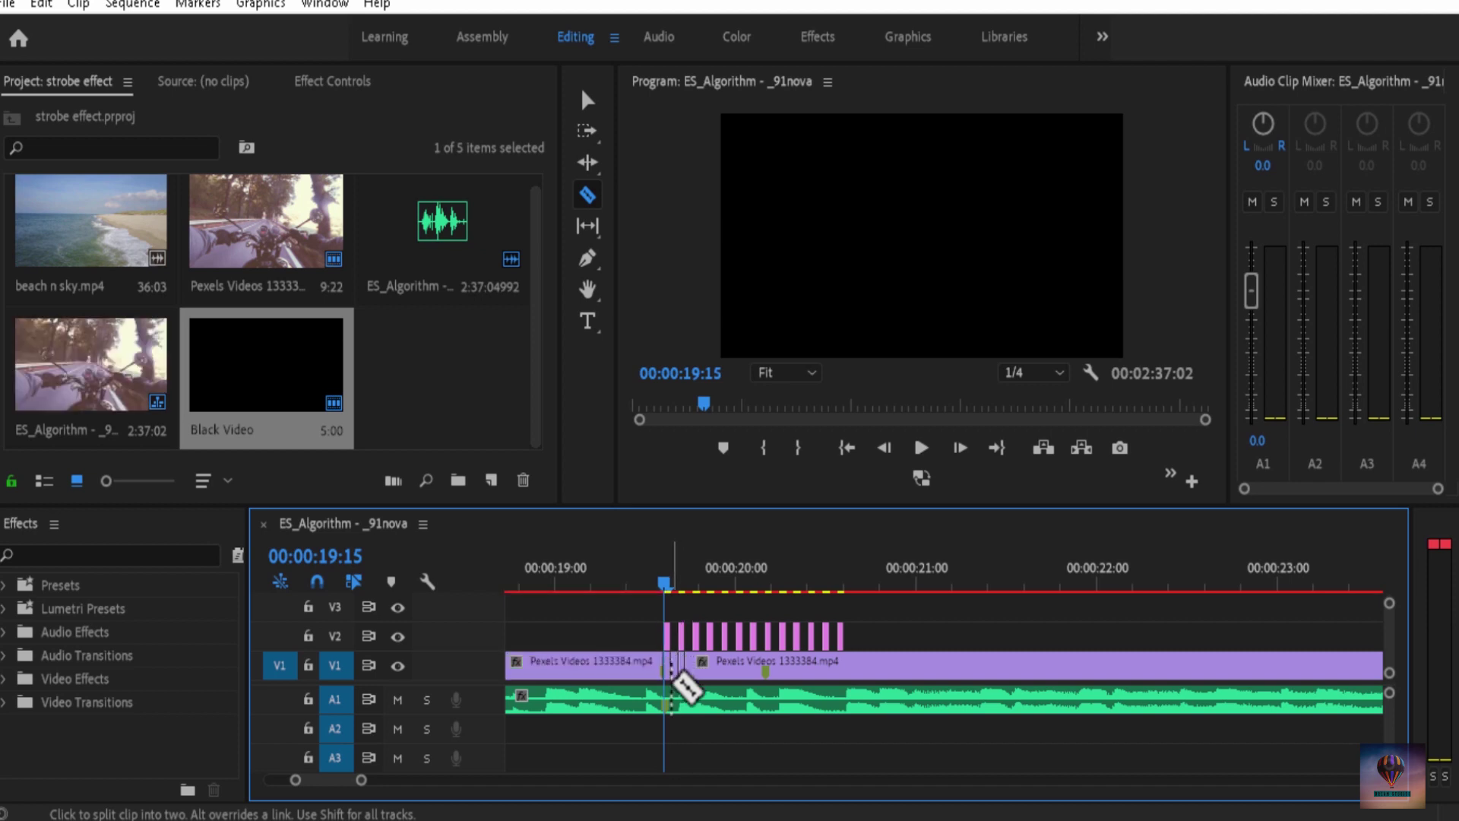
key(v)
click(674, 673)
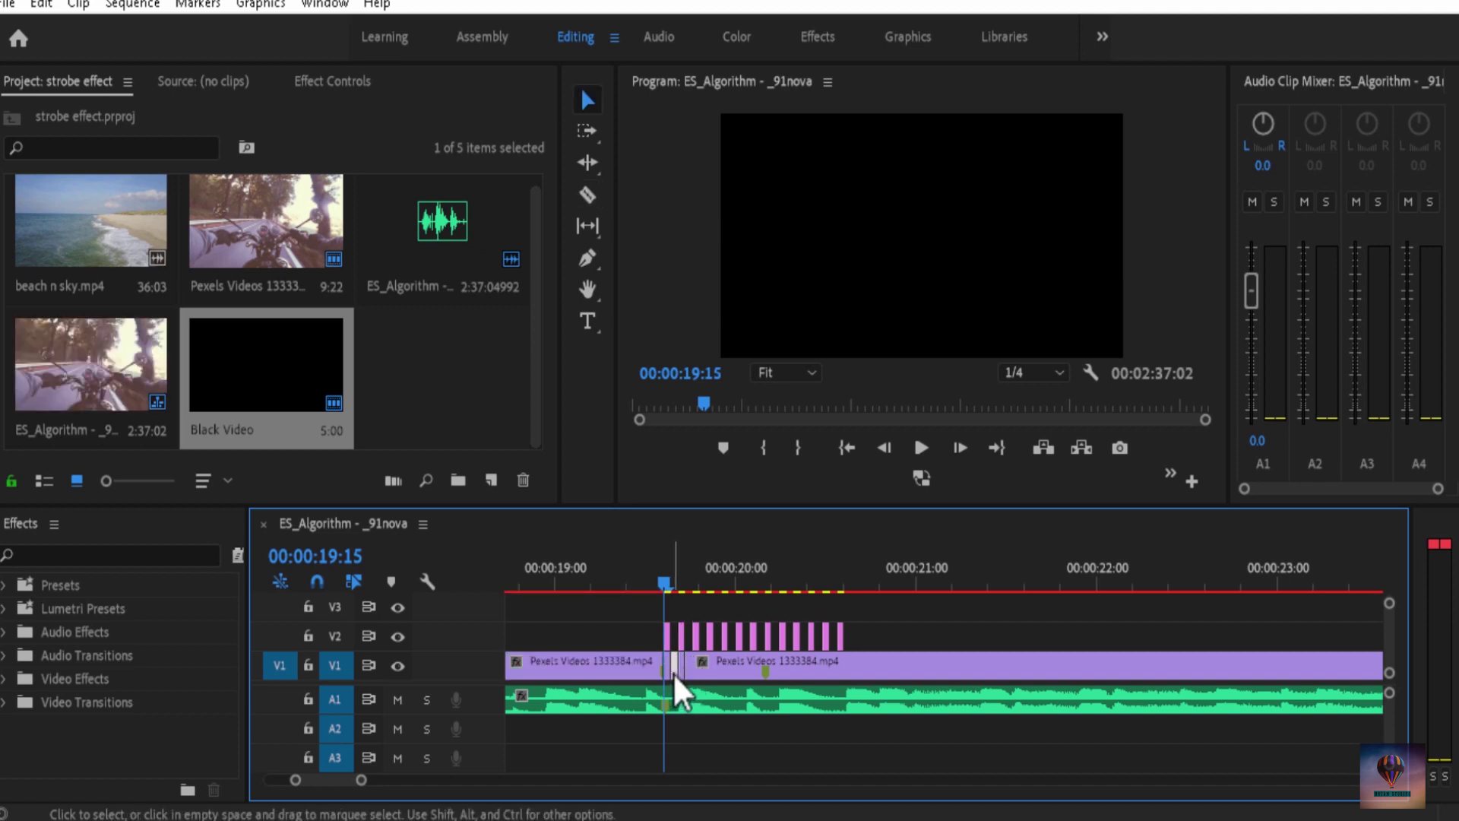
key(Delete)
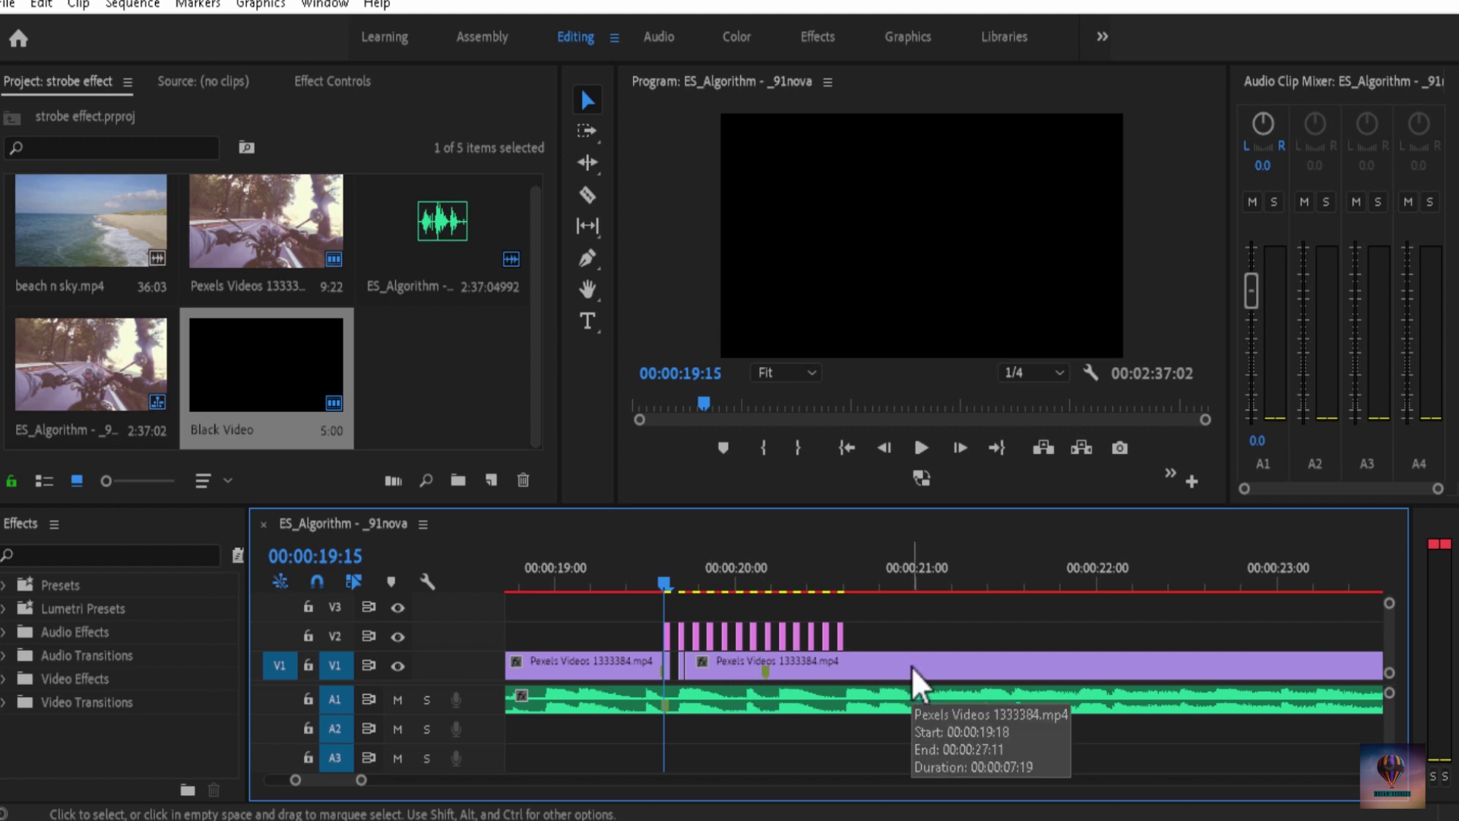
drag(912, 667, 1008, 669)
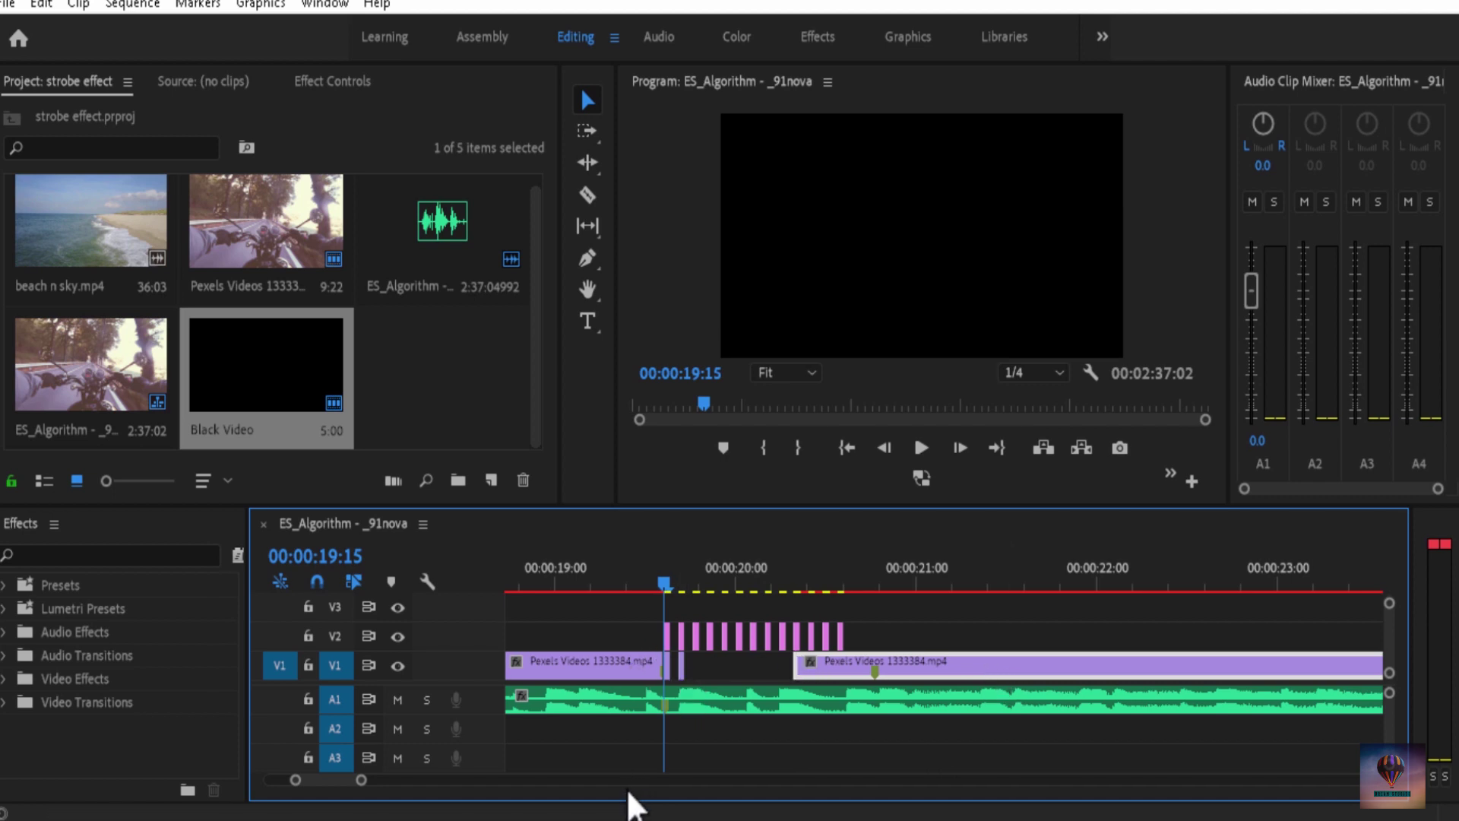
key(ctrl+z)
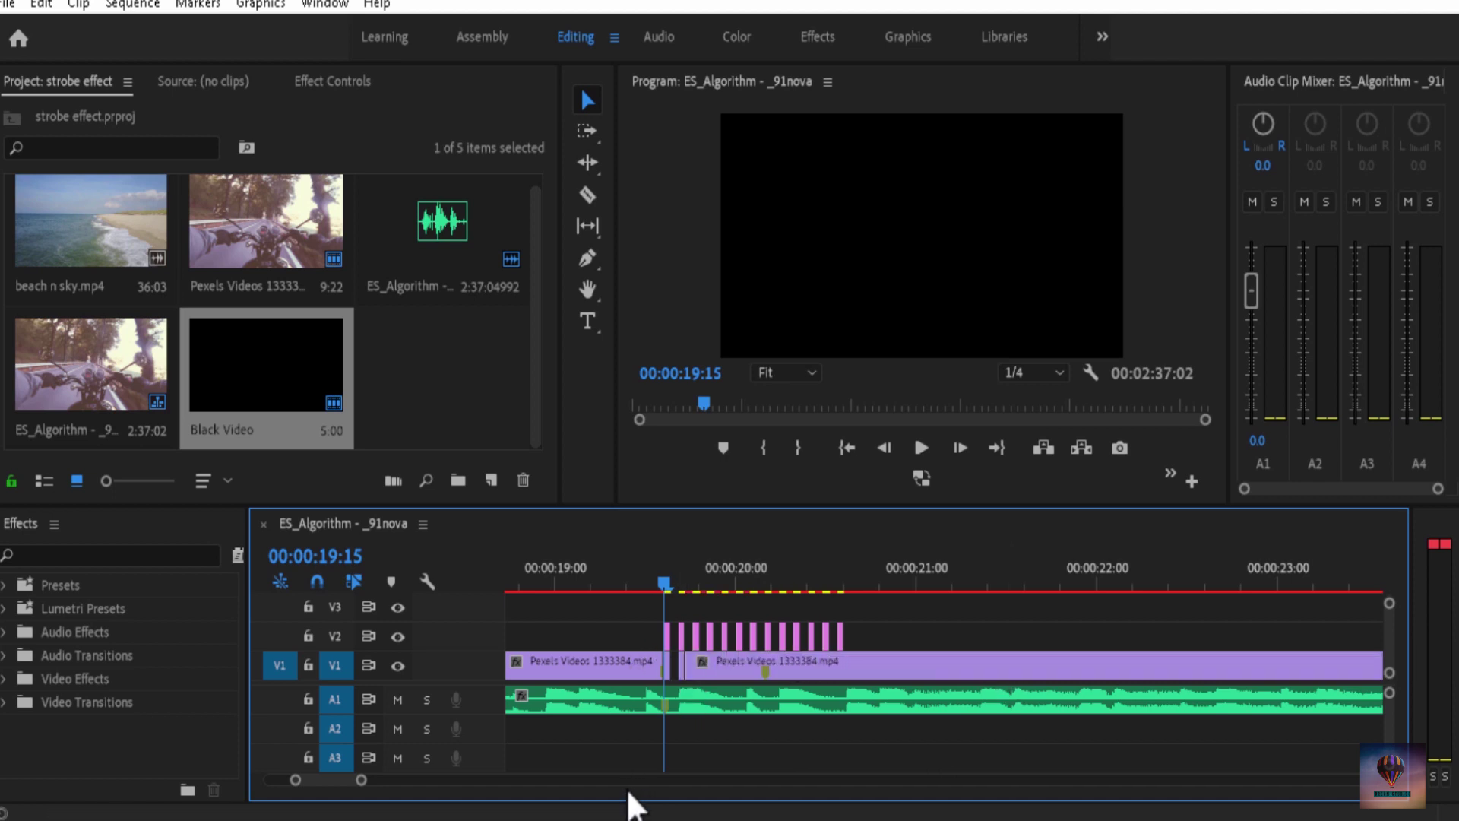
Nest all the one-frame Black Video pieces on V2 into a single sequence, accepting the default name.
key(Left)
key(Left)
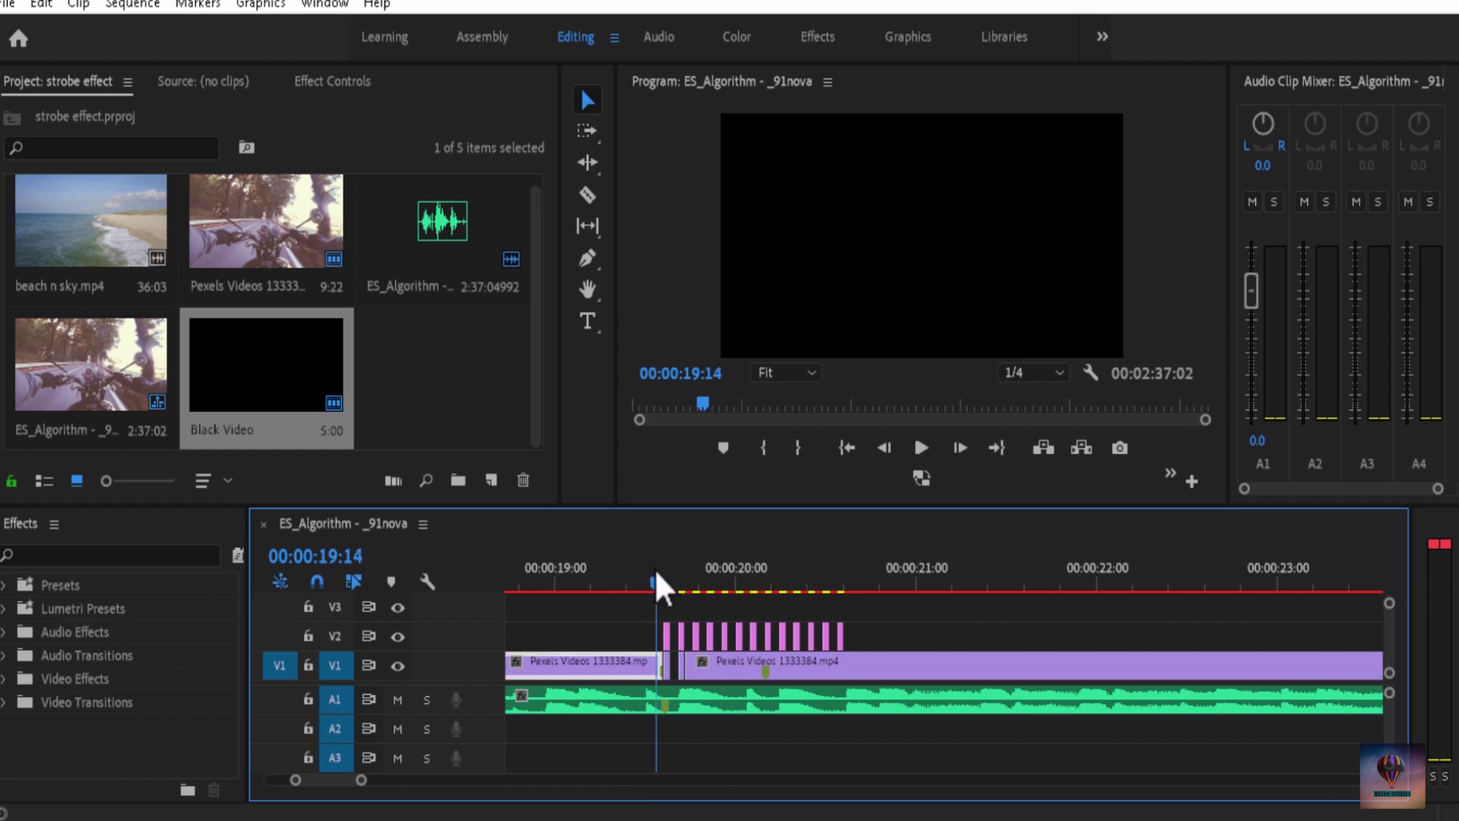
drag(660, 595, 838, 641)
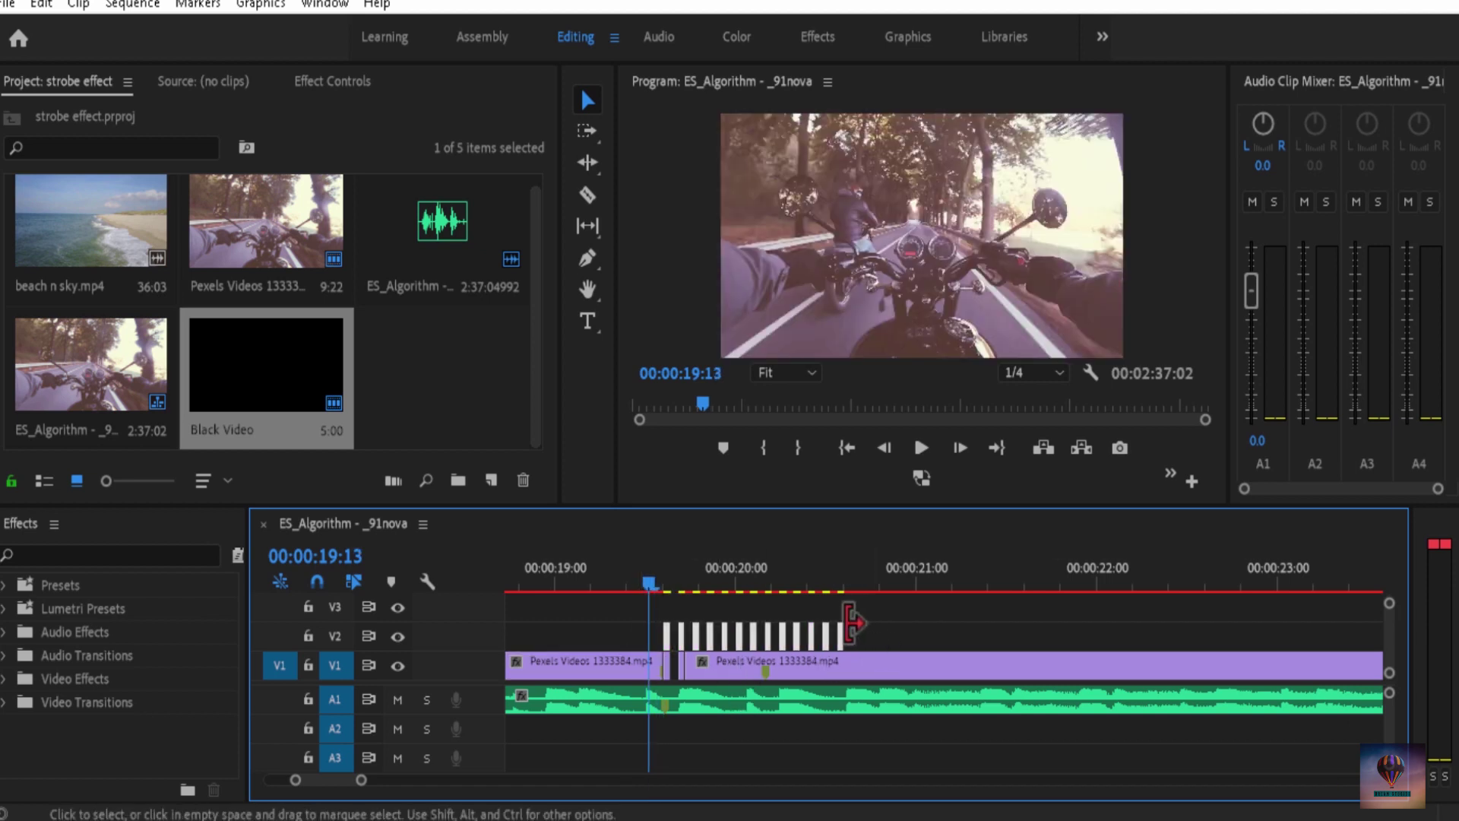
right_click(833, 637)
click(868, 532)
click(688, 425)
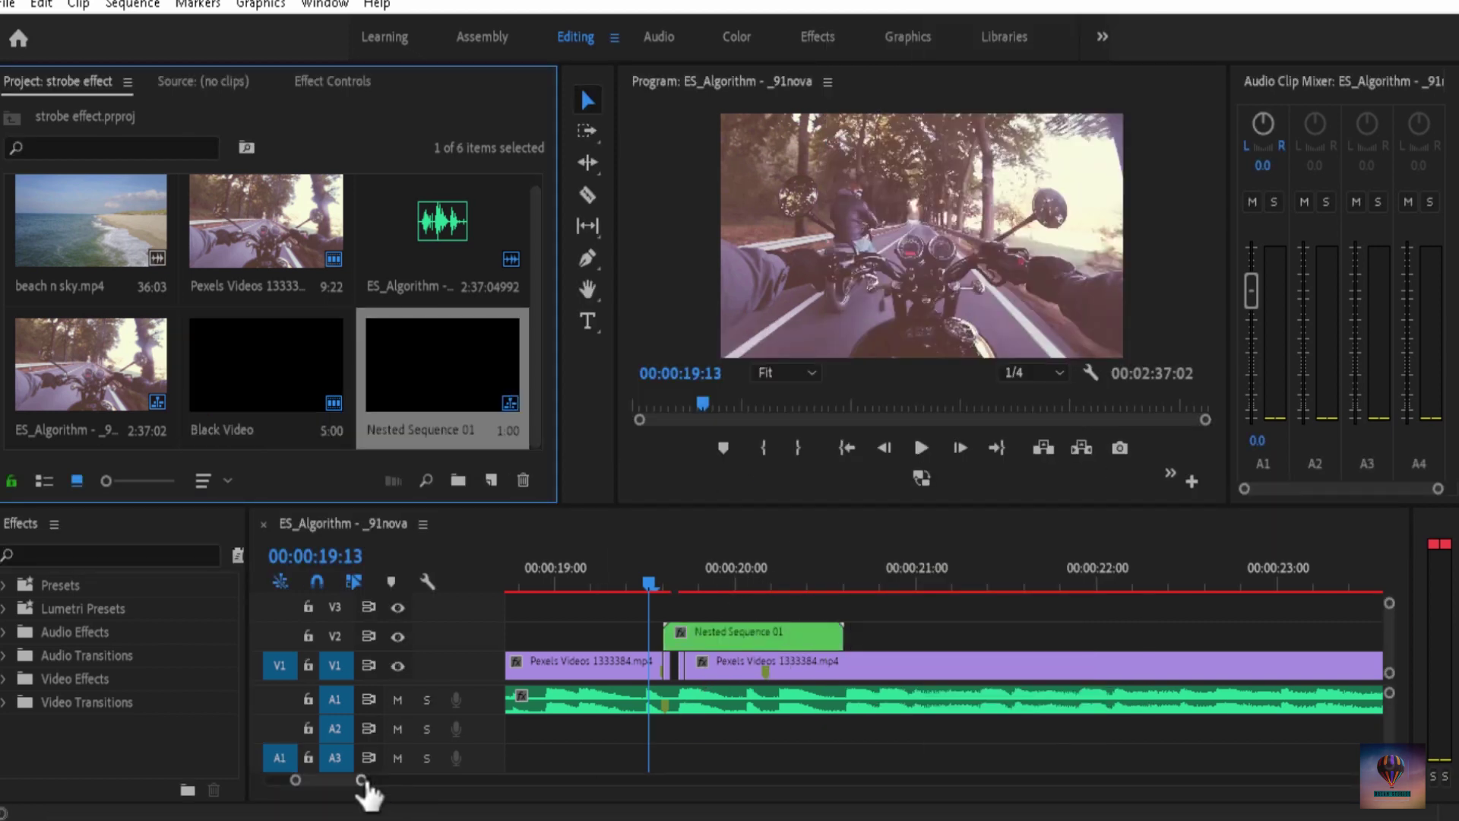
Duplicate the nested strobe clip along V2 to about 00:00:24:00 and play back the copy.
drag(361, 779, 517, 780)
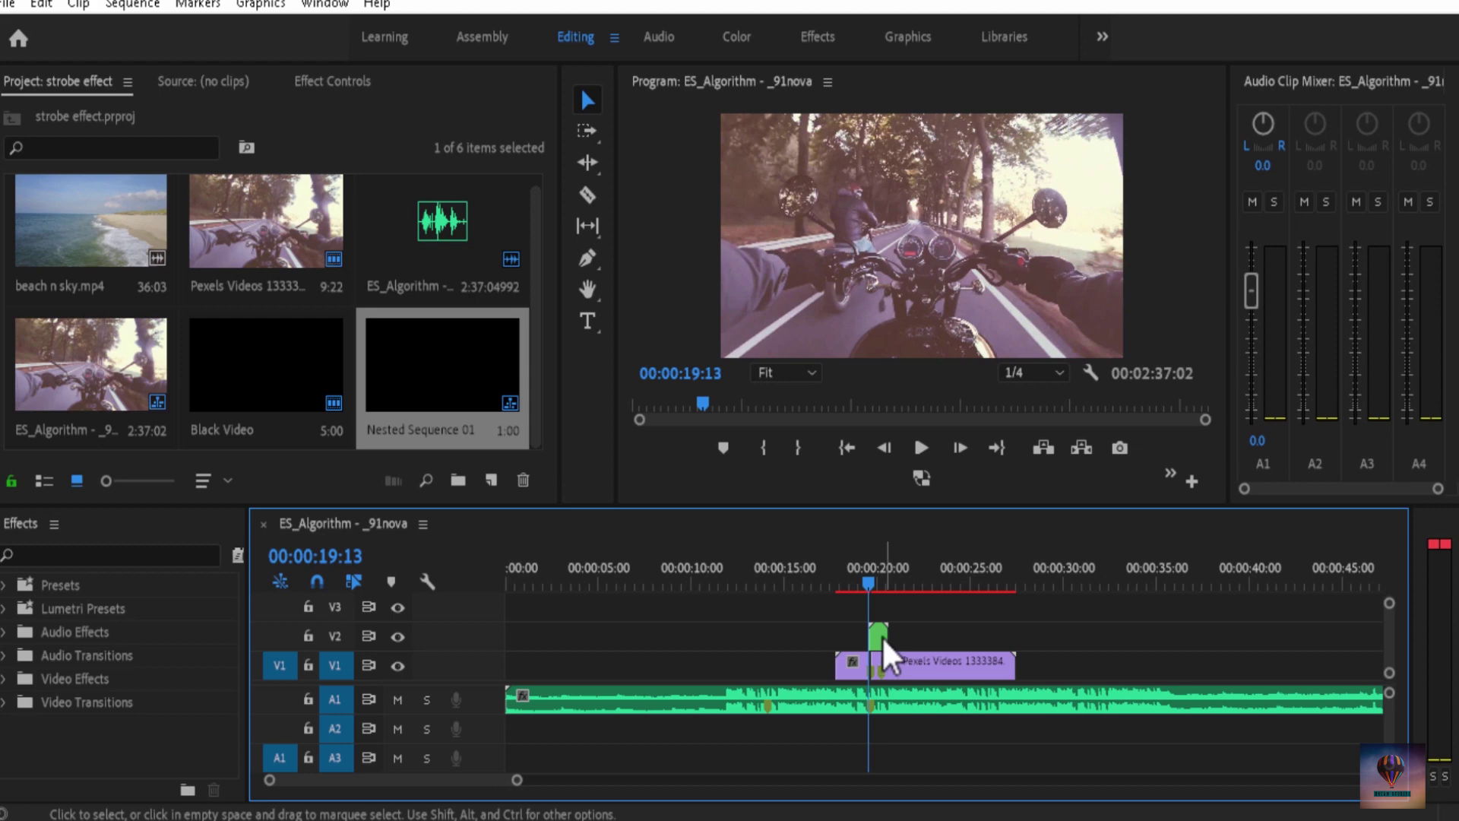
drag(877, 636, 959, 636)
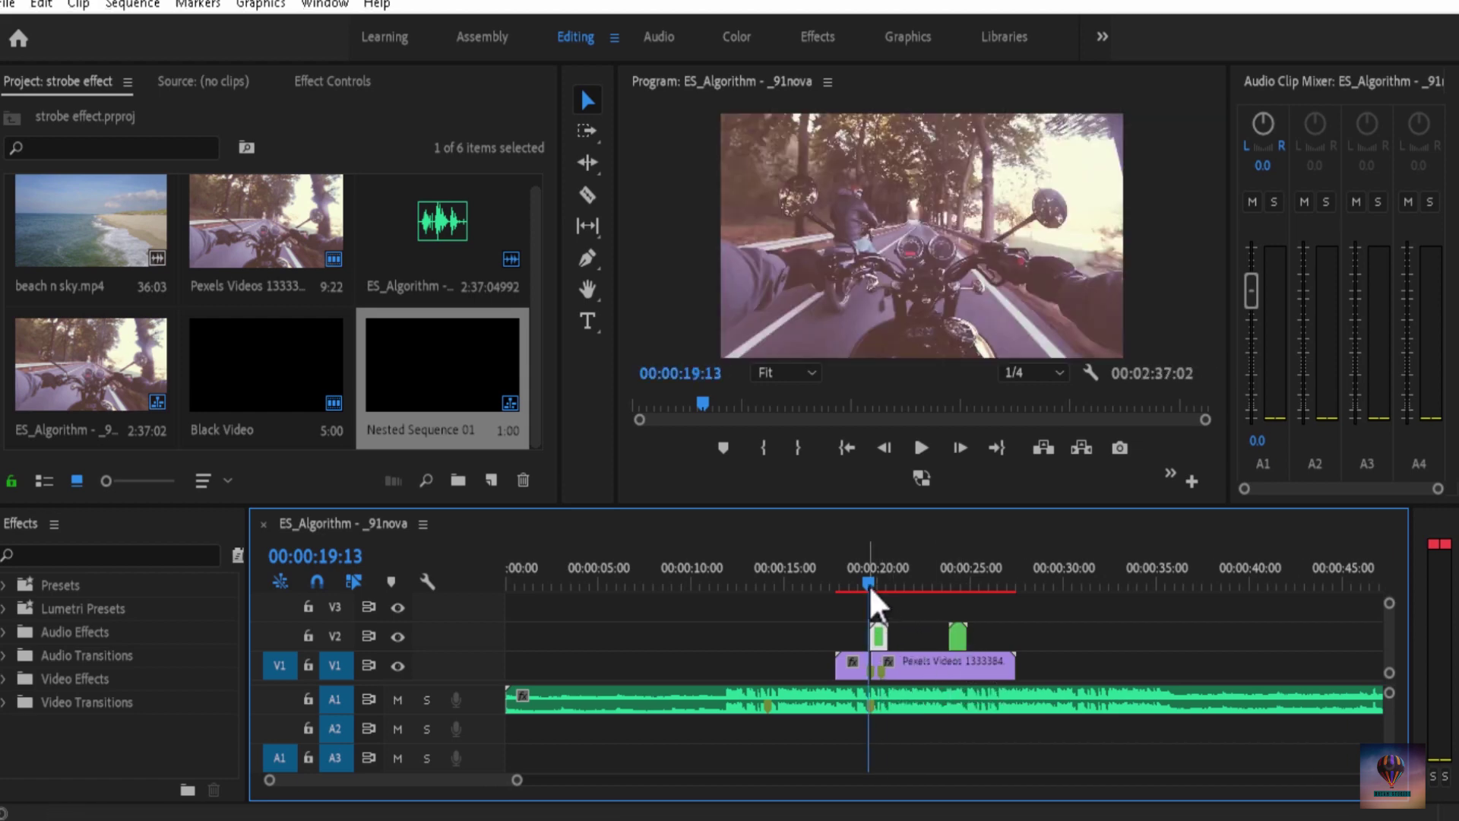
drag(869, 585, 952, 588)
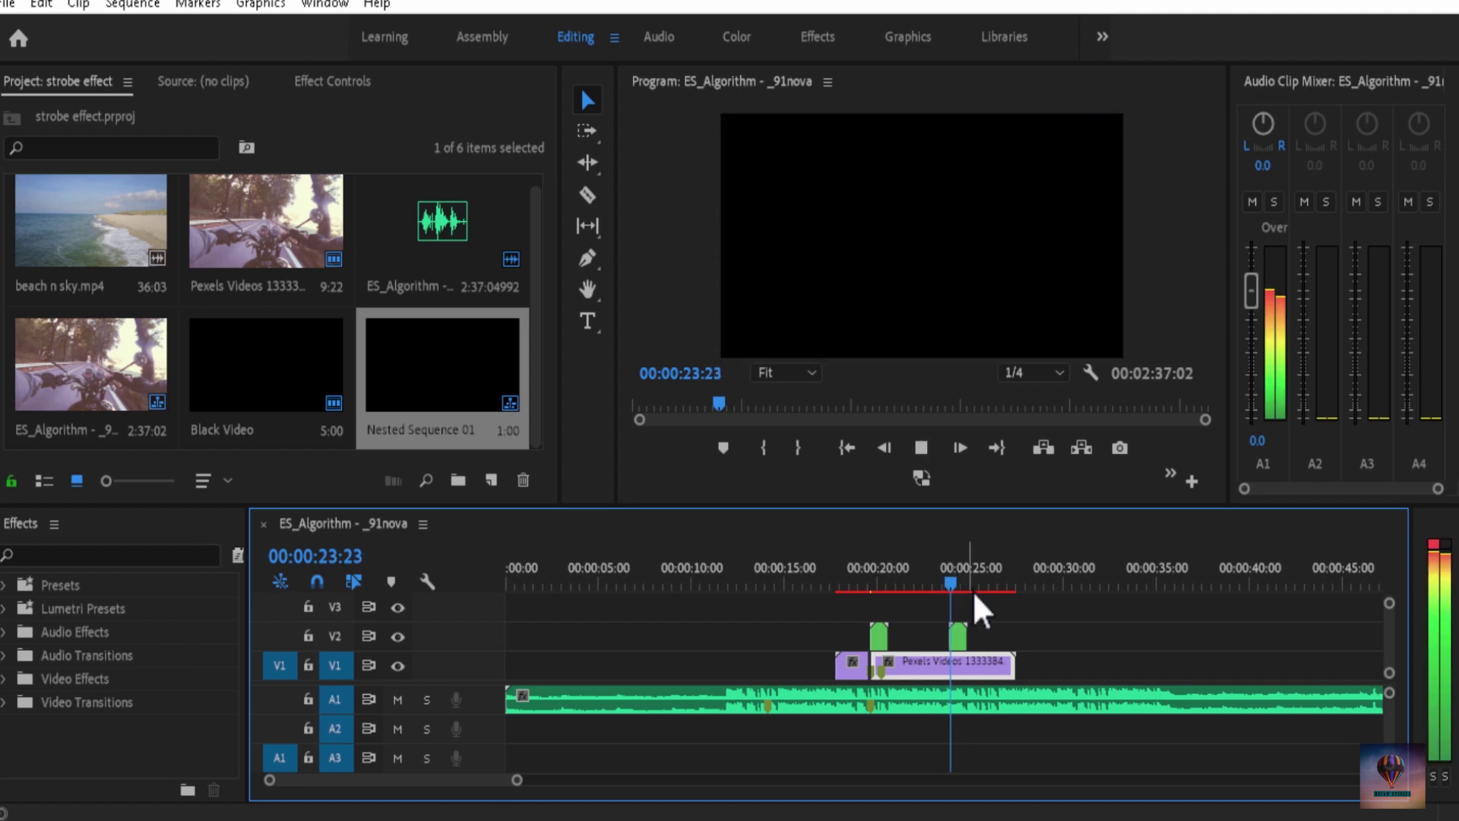
click(973, 590)
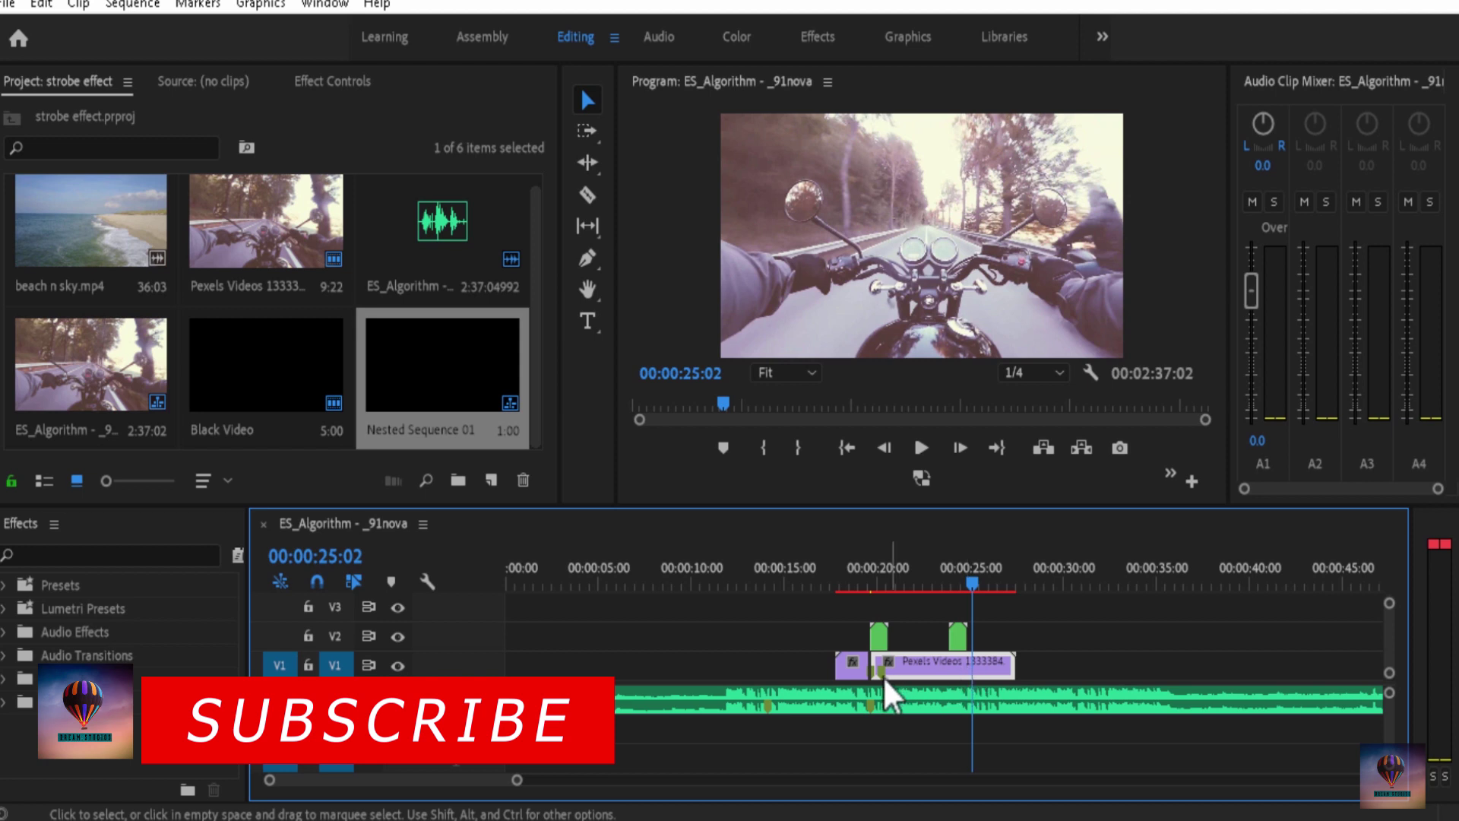
Return the playhead to 00:00:19:15 near the start of the first nested strobe clip.
drag(969, 576, 870, 586)
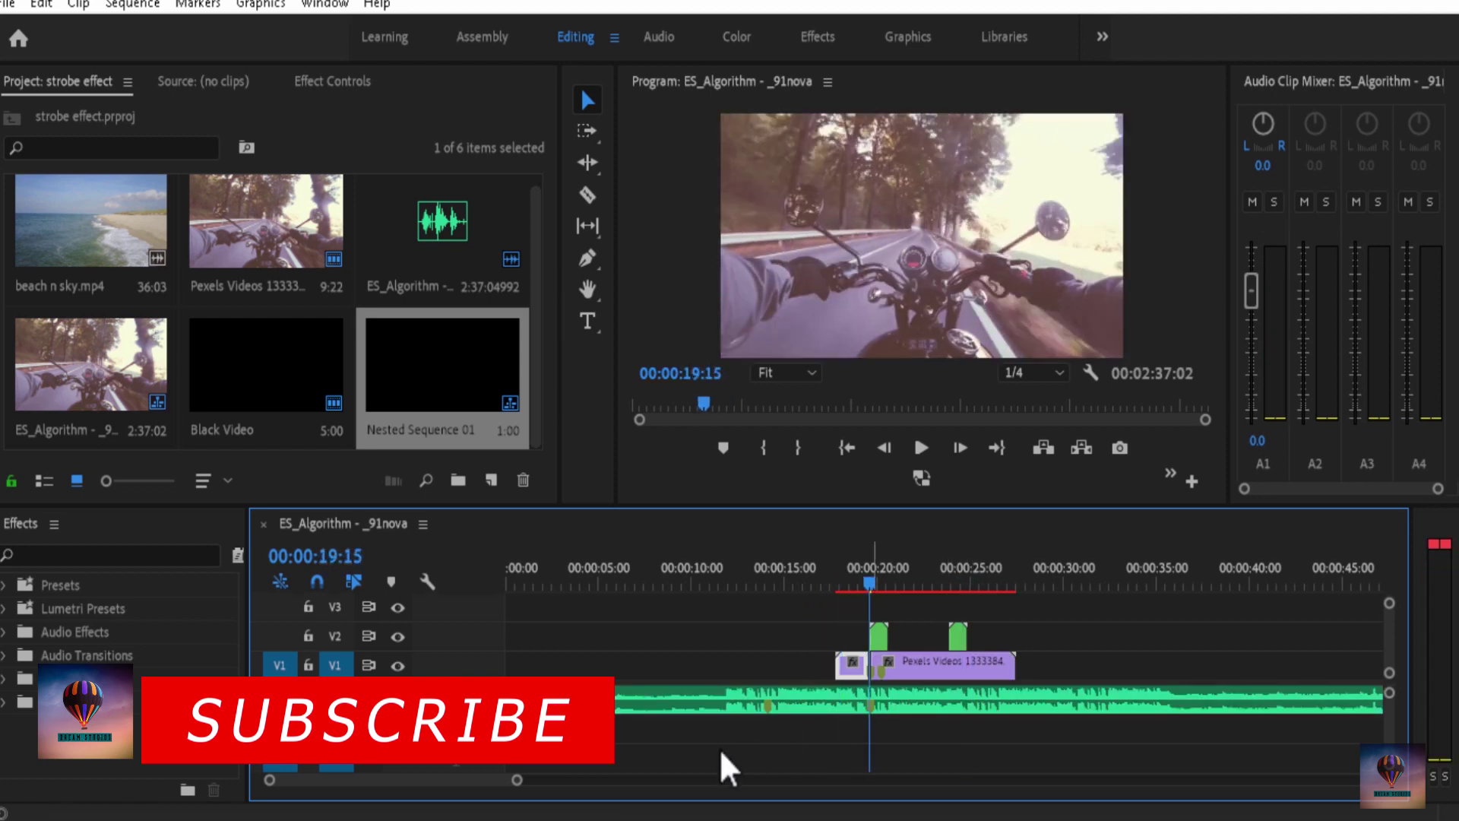
drag(516, 781, 413, 780)
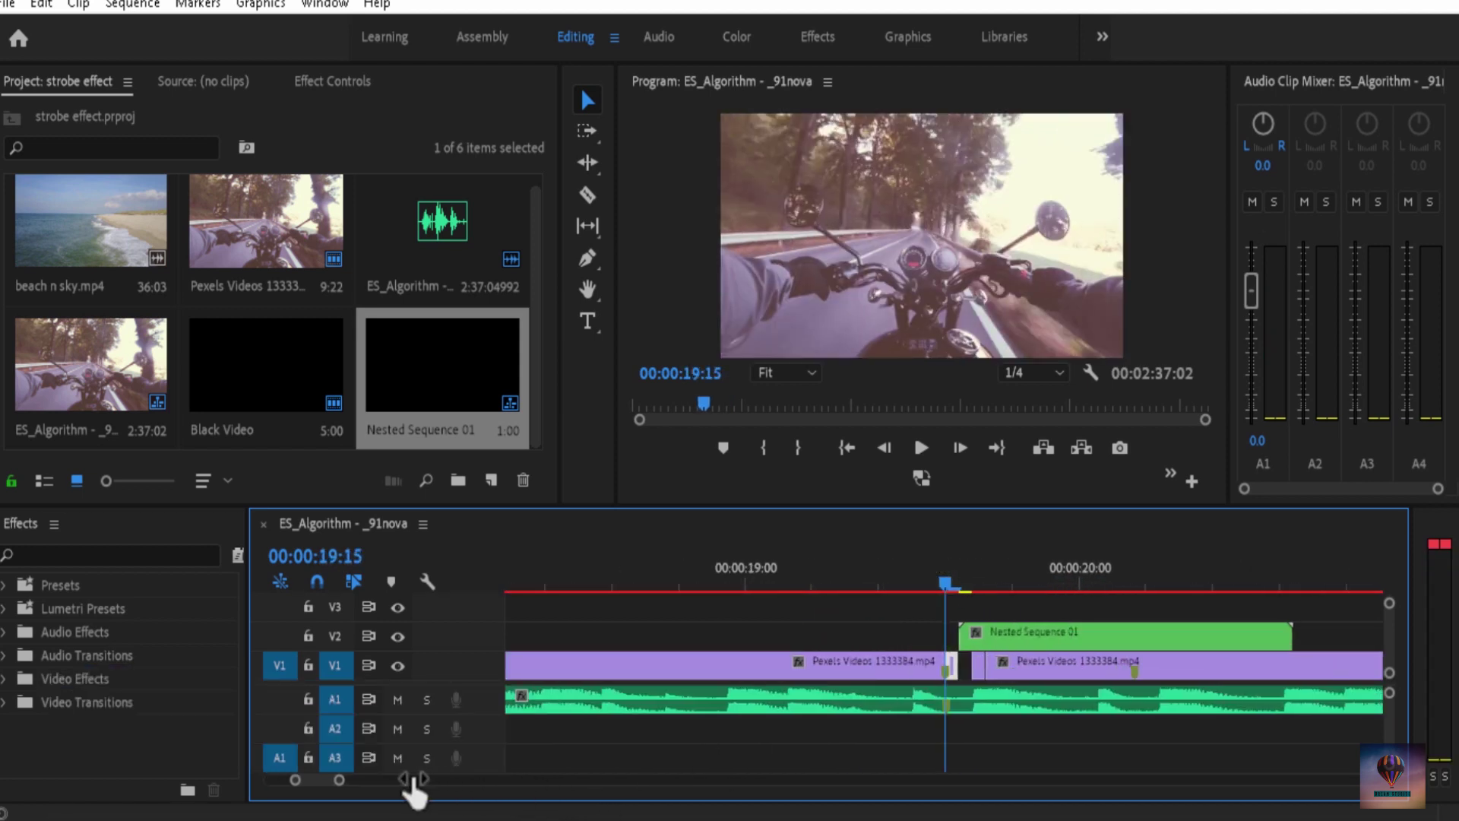